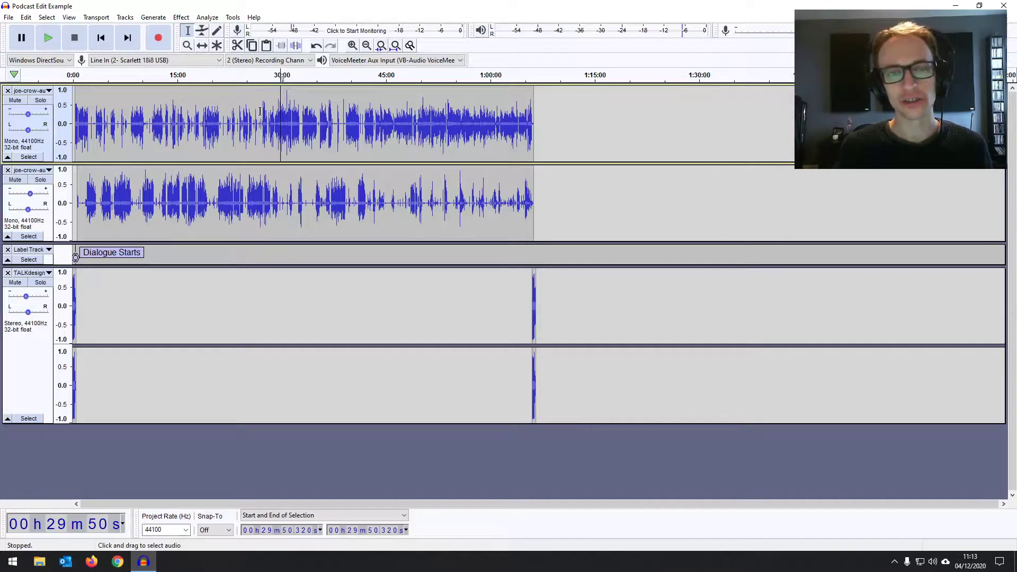
# Move the edit point around 28–31 minutes and adjust the zoom to view that stretch
pyautogui.click(268, 112)
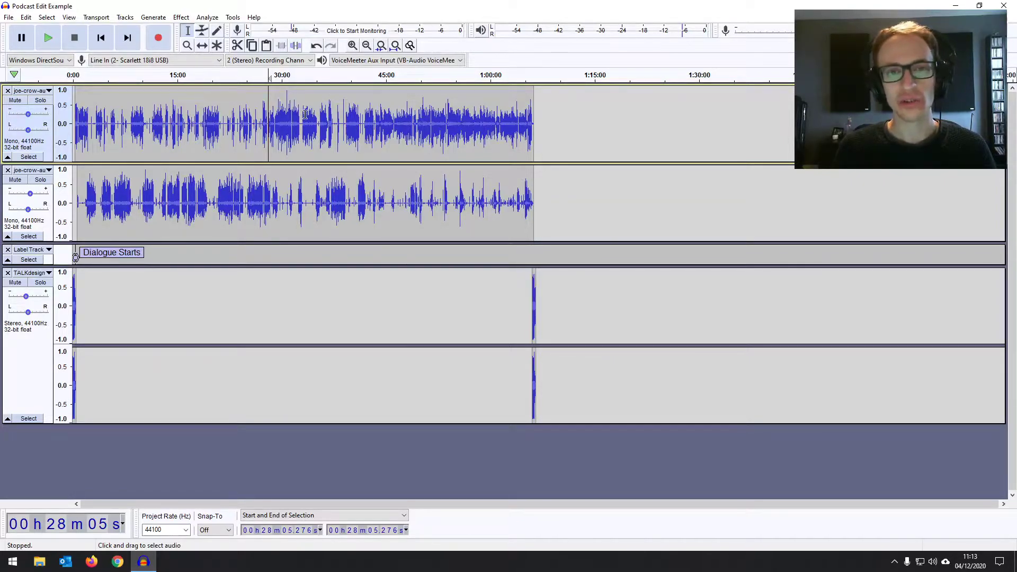
pyautogui.click(284, 108)
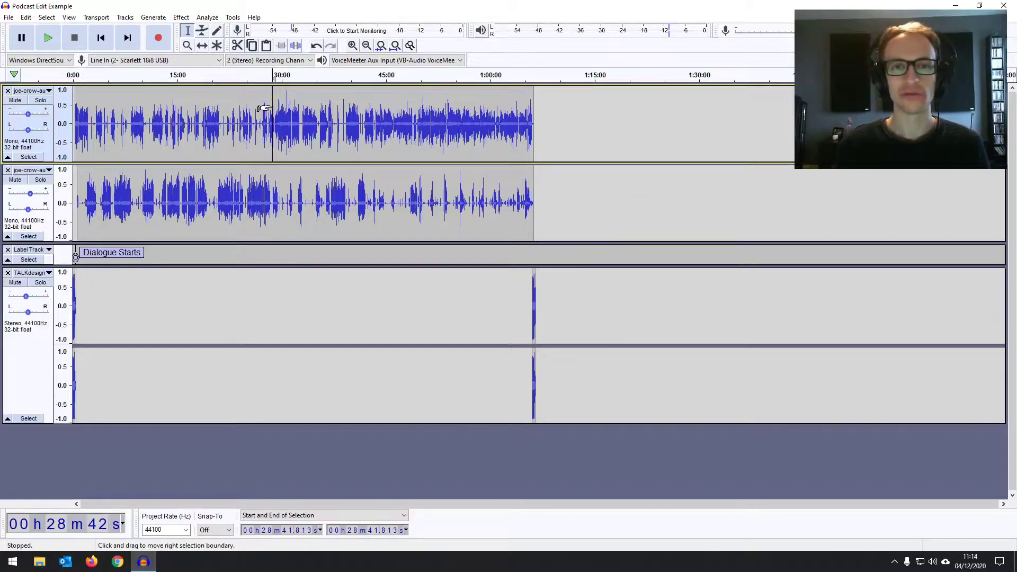
pyautogui.moveTo(263, 108); pyautogui.dragTo(265, 106)
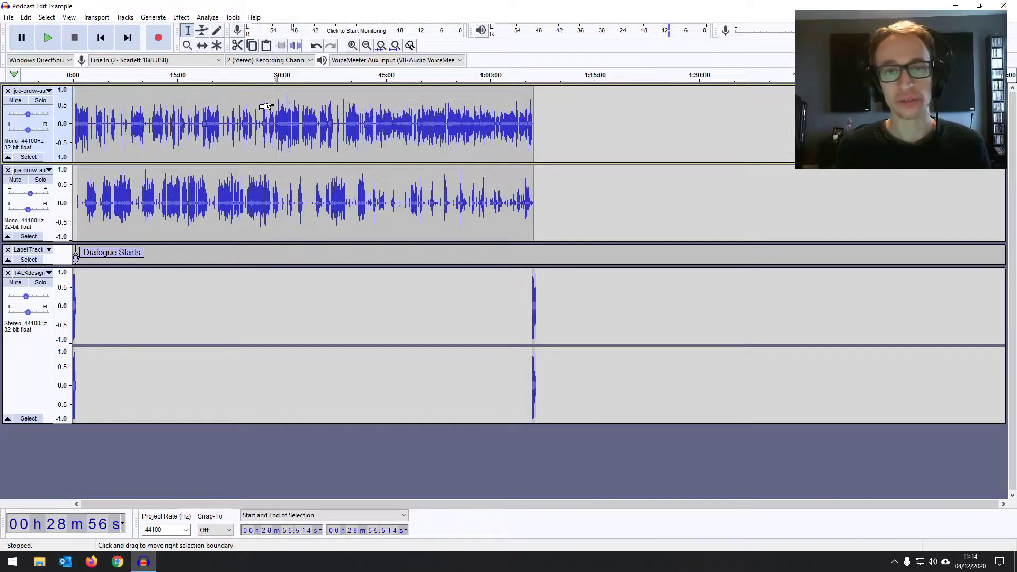
pyautogui.hotkey('ctrl', '1')
pyautogui.click(509, 115)
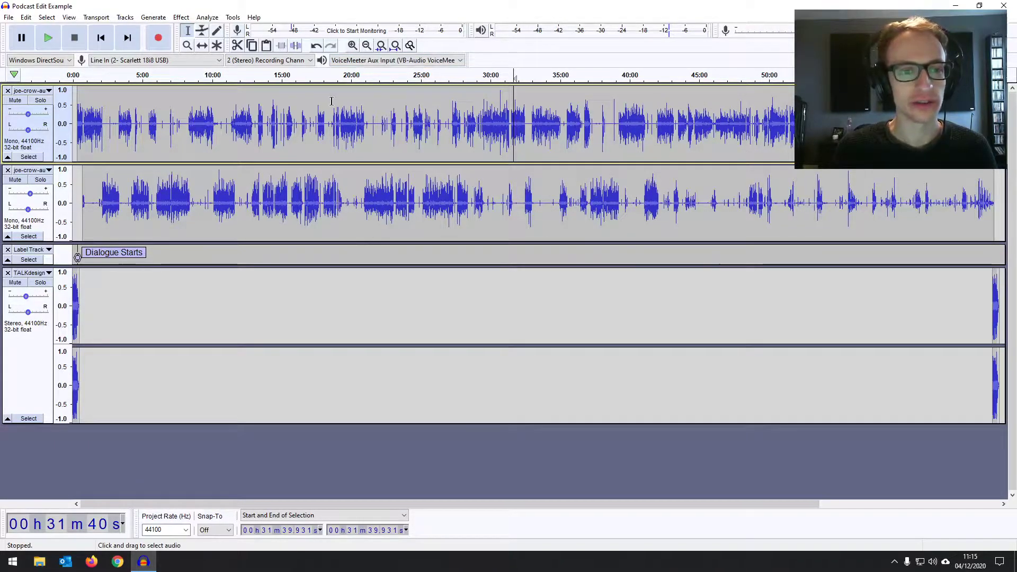
pyautogui.click(366, 46)
pyautogui.click(365, 45)
pyautogui.click(365, 46)
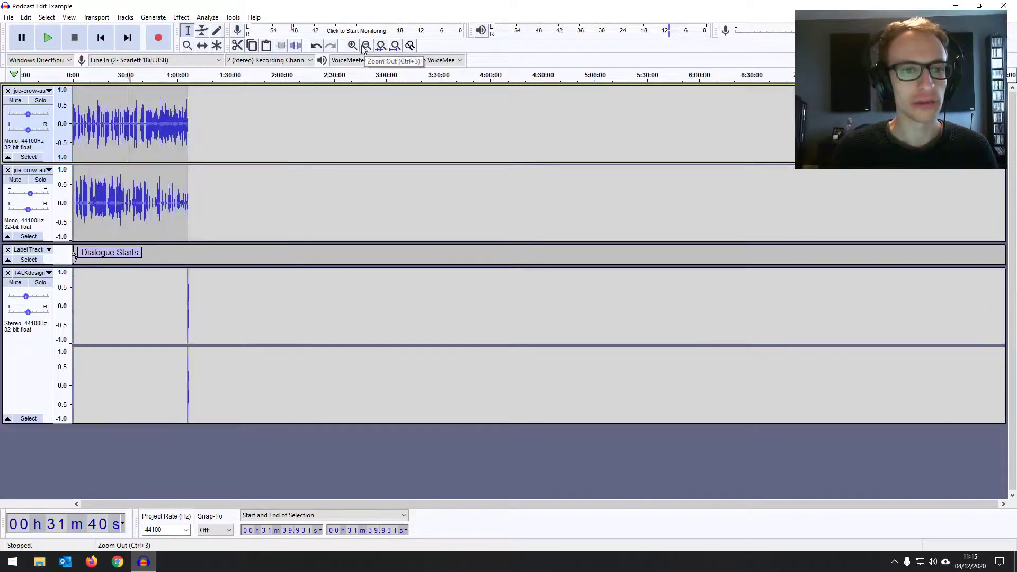
pyautogui.click(352, 45)
pyautogui.click(352, 46)
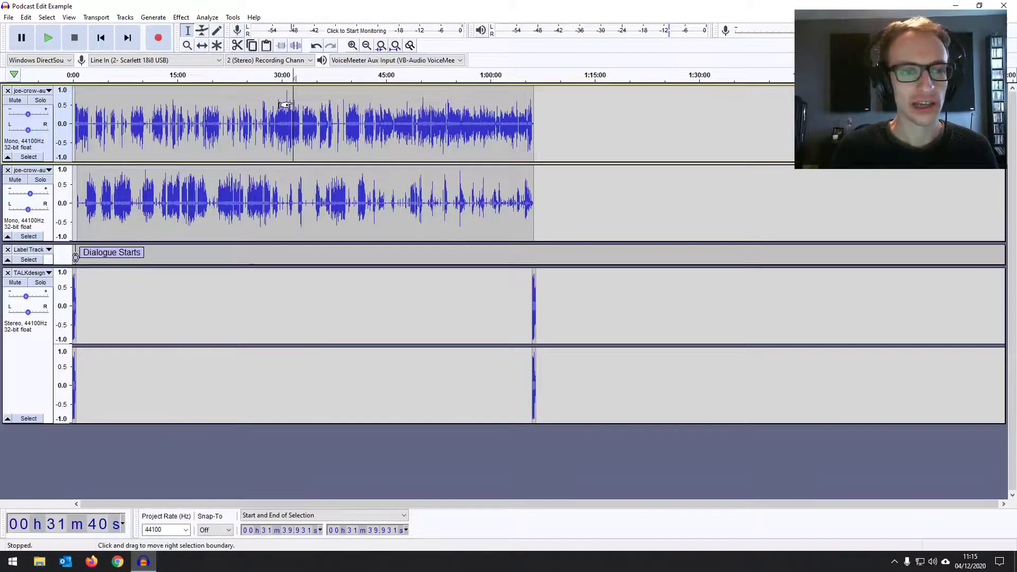
# Play back briefly from 31:40 twice to listen to the spot
pyautogui.press('space')
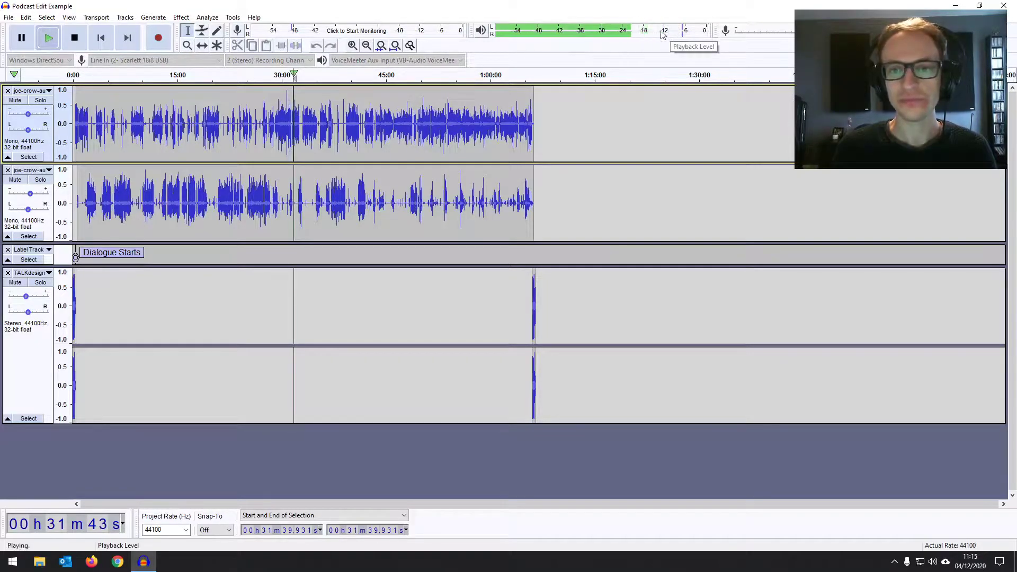
pyautogui.press('space')
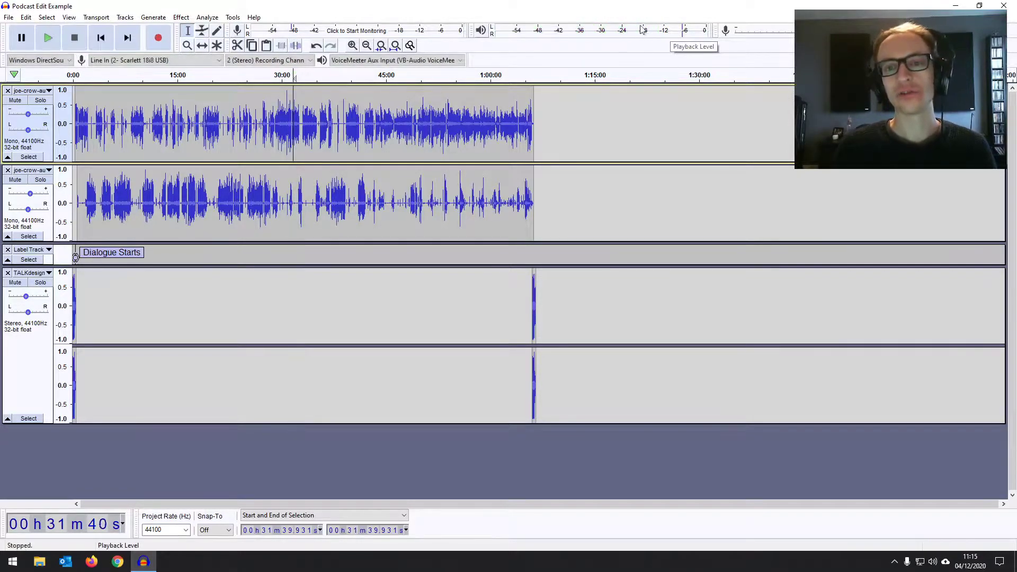
pyautogui.press('space')
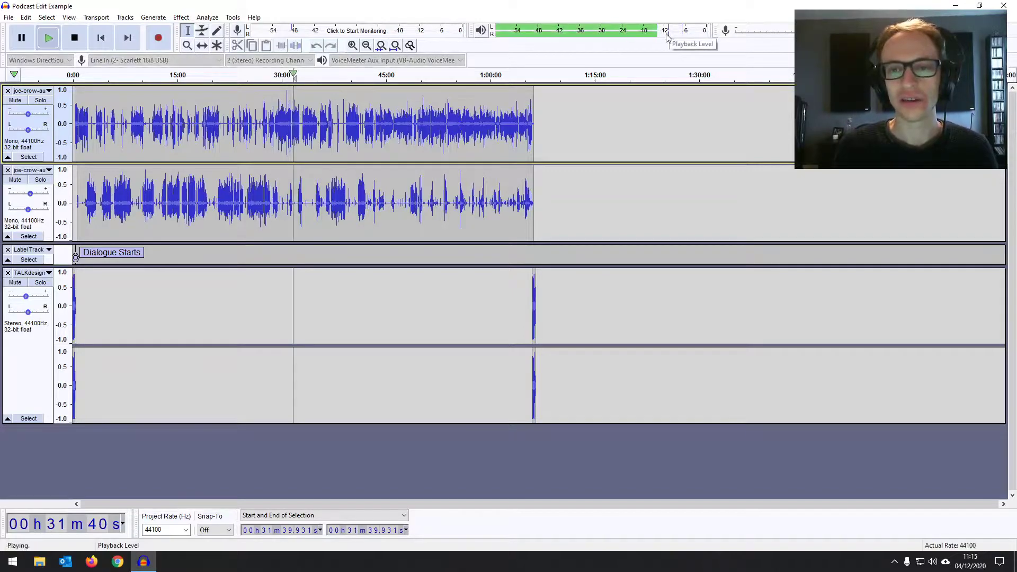
pyautogui.press('space')
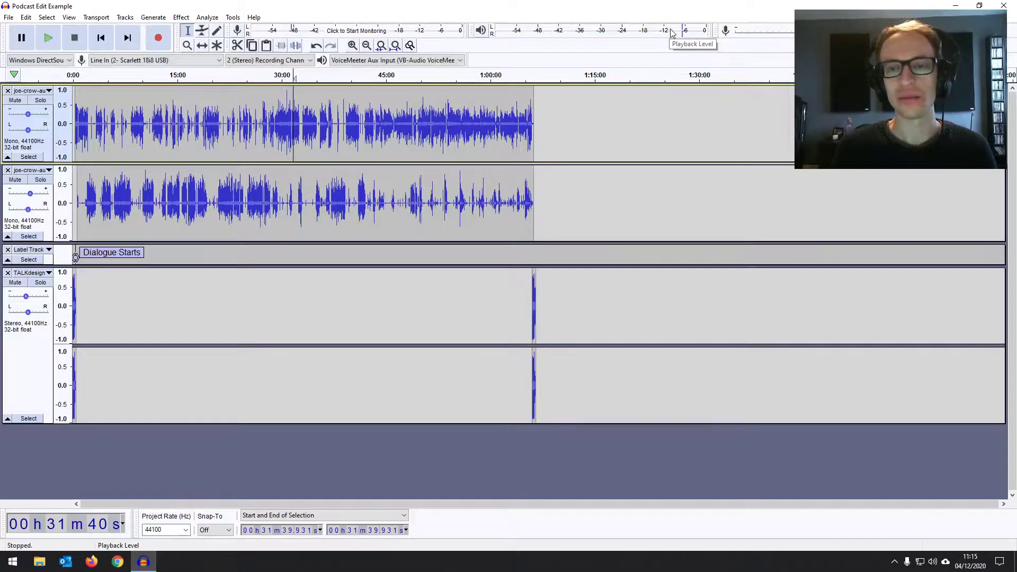
# Apply Loudness Normalization at -16.0 LUFS to the first track's dialogue, then undo it
pyautogui.moveTo(534, 122); pyautogui.dragTo(75, 118)
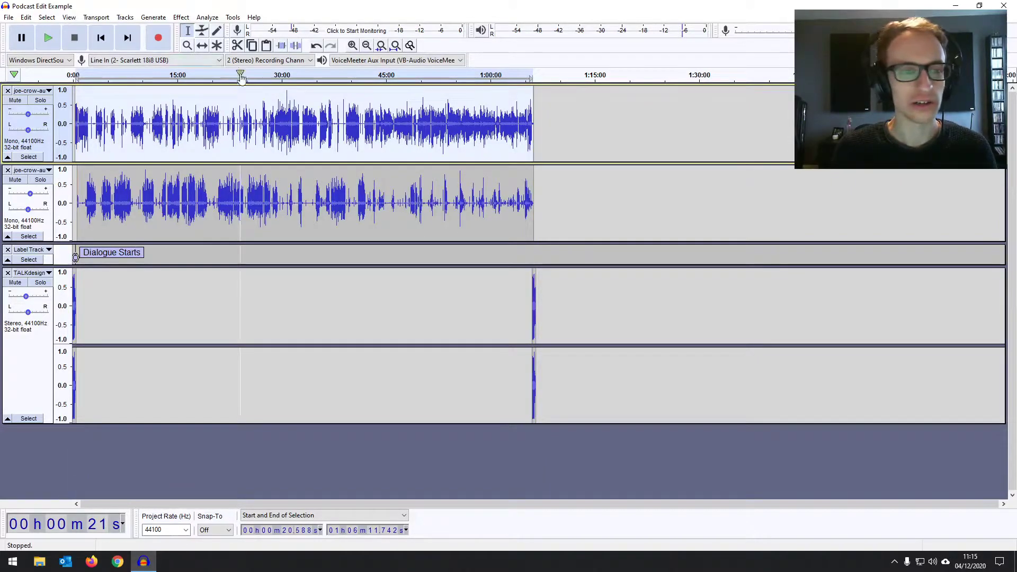
pyautogui.click(256, 121)
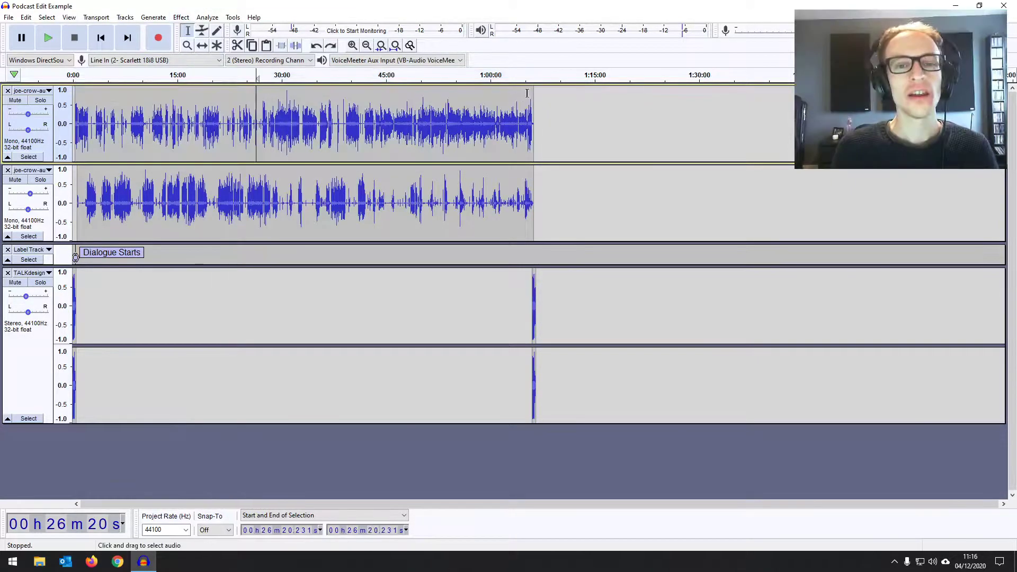
pyautogui.moveTo(534, 102); pyautogui.dragTo(75, 118)
pyautogui.click(181, 18)
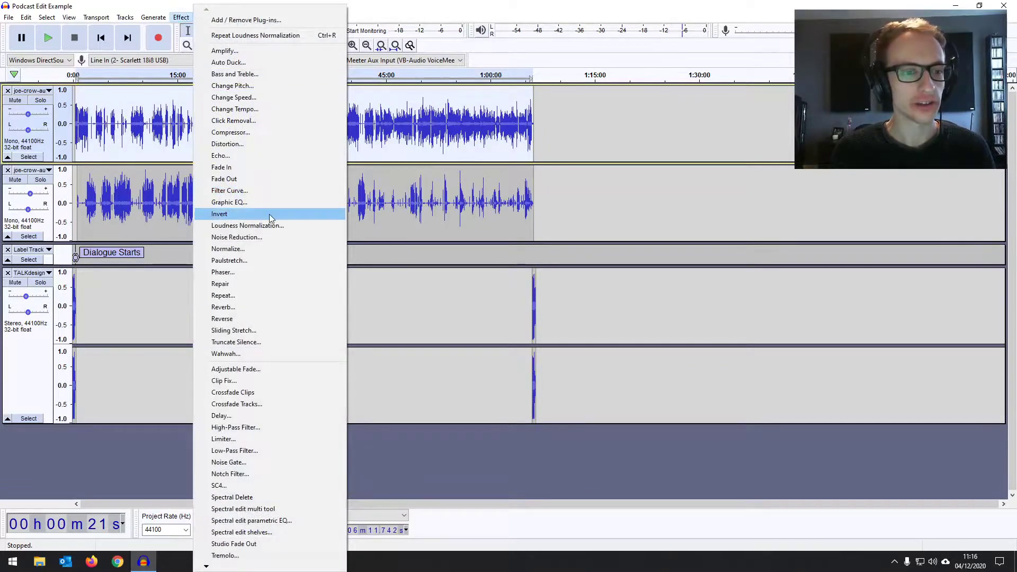
pyautogui.click(302, 225)
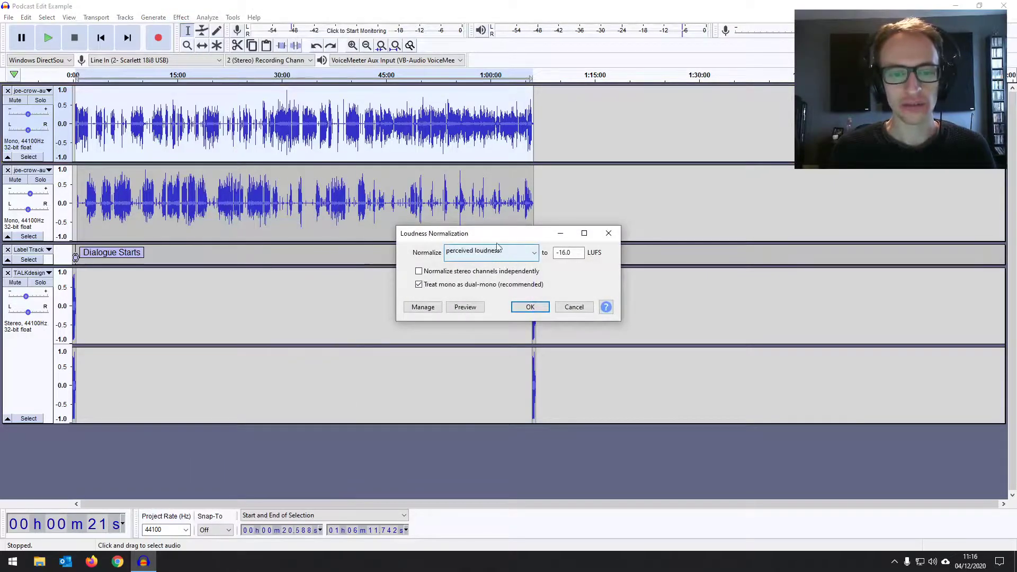
pyautogui.click(570, 252)
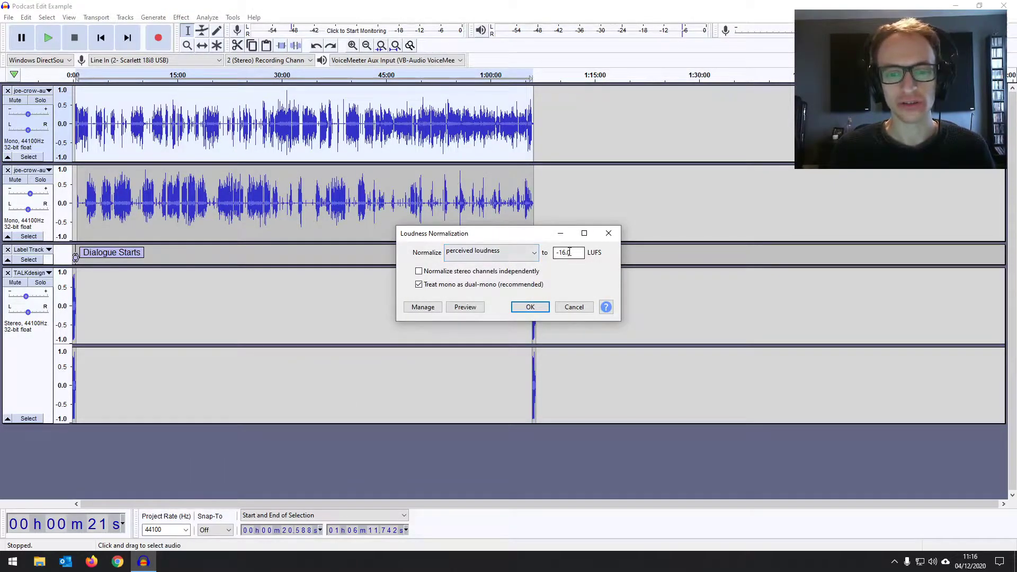
pyautogui.click(532, 254)
pyautogui.moveTo(582, 253); pyautogui.dragTo(553, 249)
pyautogui.click(554, 251)
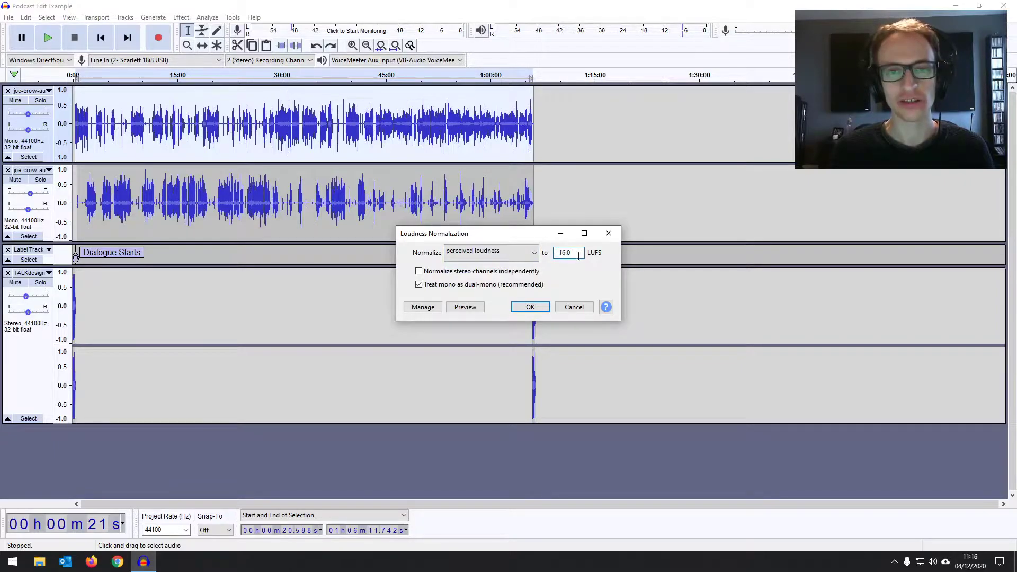
pyautogui.click(530, 308)
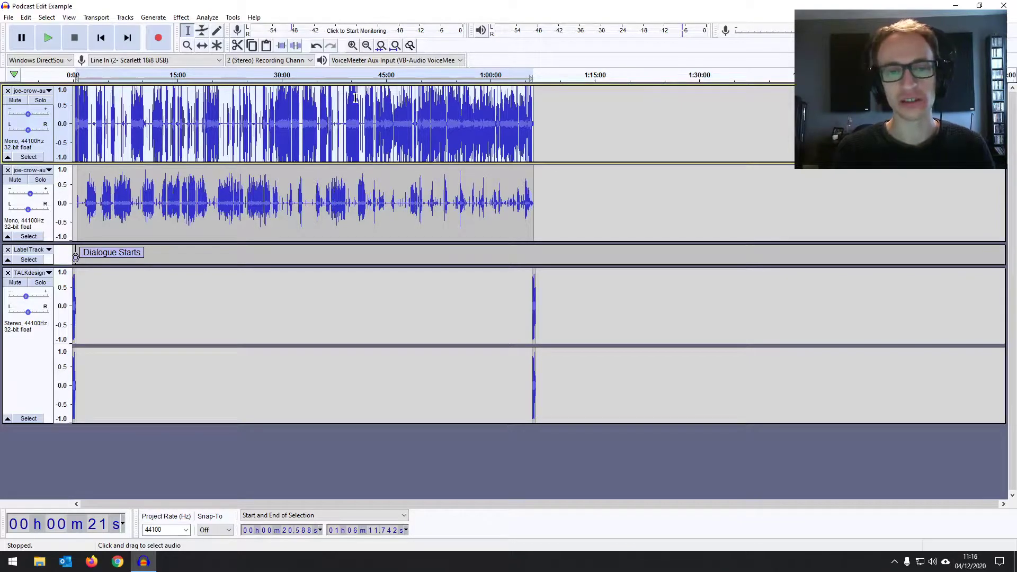
pyautogui.hotkey('ctrl', 'z')
# Zoom in closely on the first voice track around 30:43
pyautogui.click(304, 101)
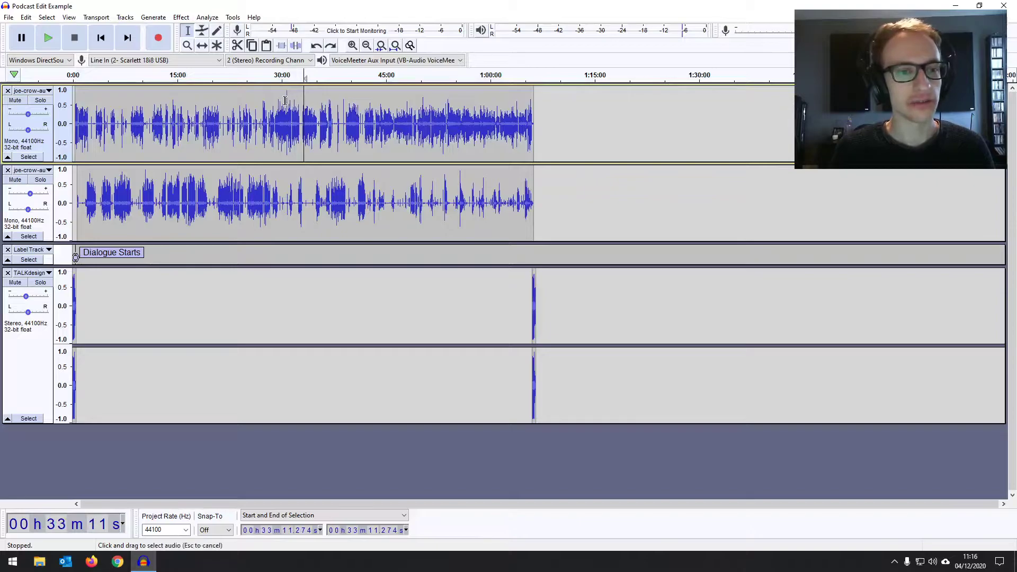
pyautogui.click(288, 101)
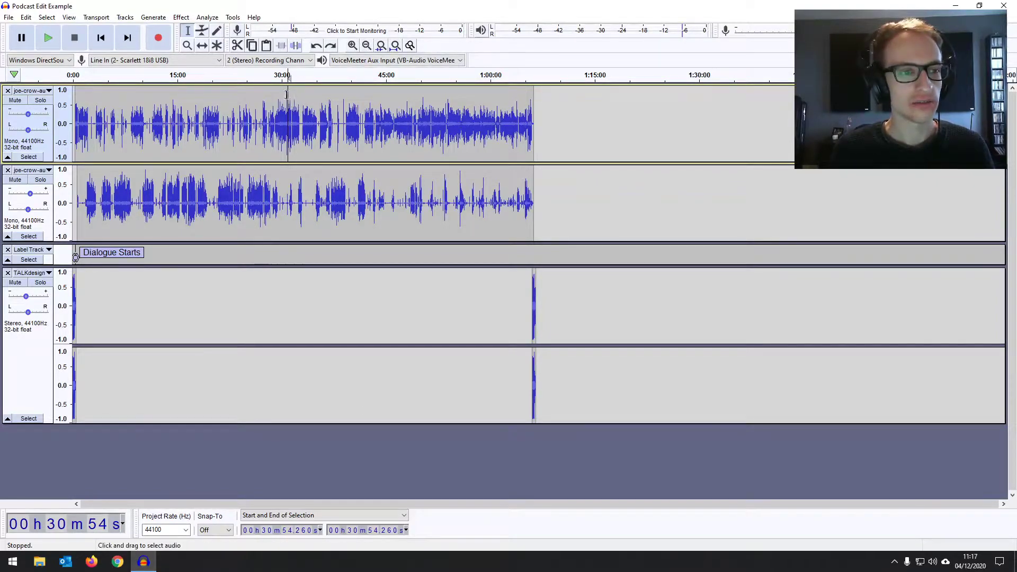
pyautogui.click(352, 46)
pyautogui.click(352, 46)
pyautogui.click(352, 46)
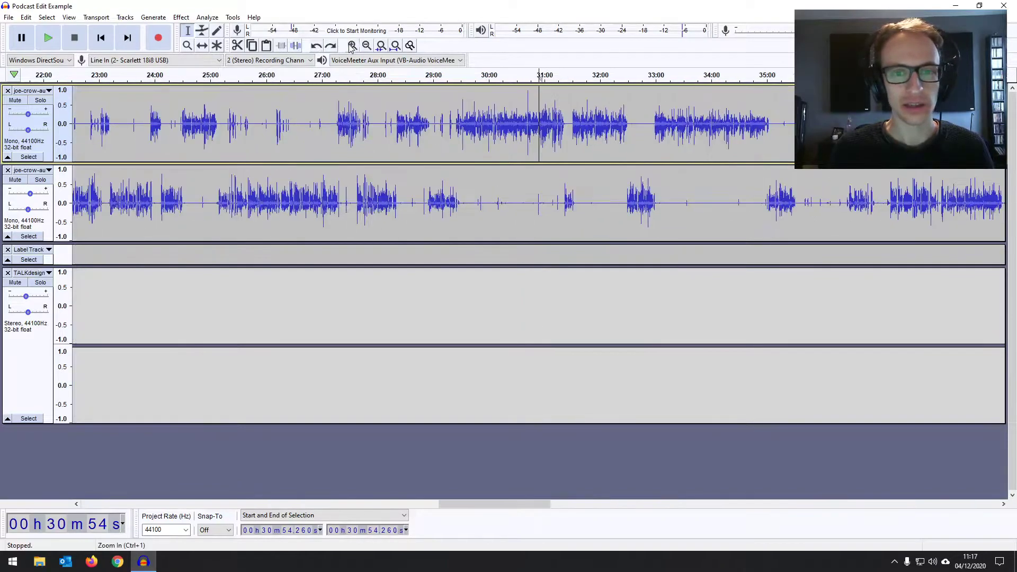
pyautogui.click(352, 45)
pyautogui.click(352, 46)
pyautogui.click(351, 45)
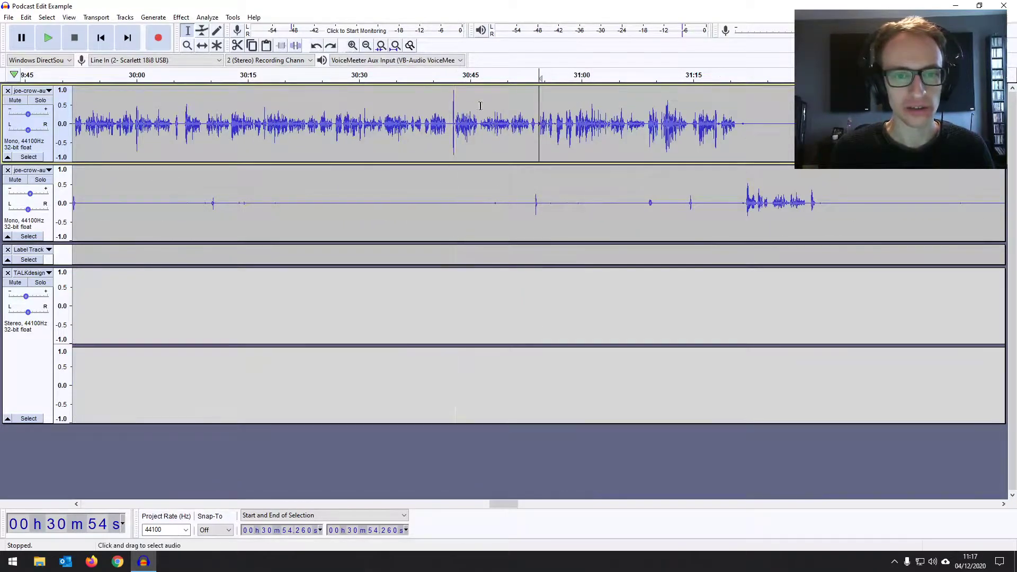
pyautogui.click(456, 118)
pyautogui.click(352, 46)
pyautogui.click(352, 46)
pyautogui.click(352, 46)
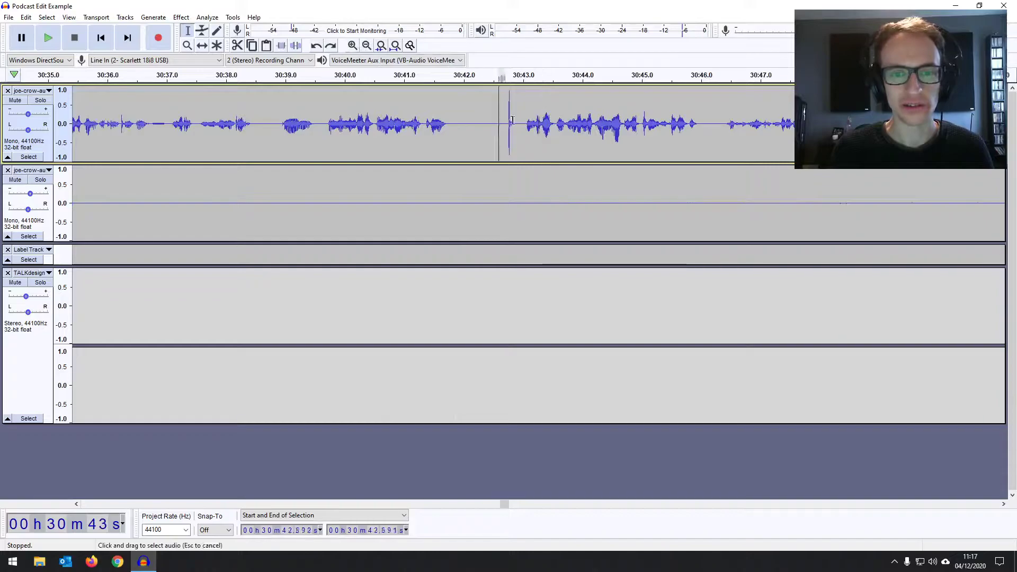
# Amplify the 30:42.6–30:43.0 spike by -3.7 dB and fit the project to the window
pyautogui.moveTo(499, 122); pyautogui.dragTo(523, 121)
pyautogui.click(181, 17)
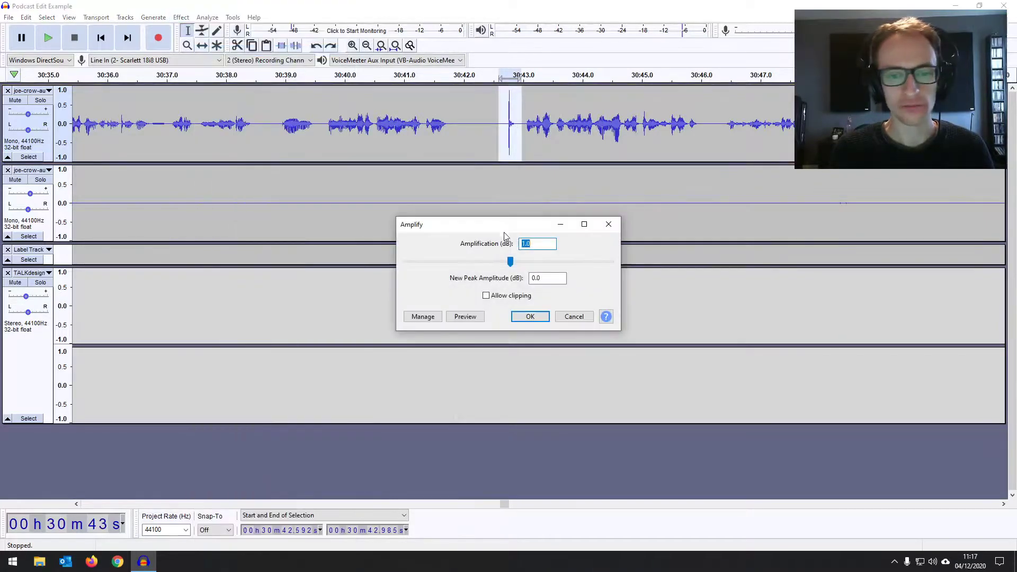
pyautogui.moveTo(516, 263); pyautogui.dragTo(503, 264)
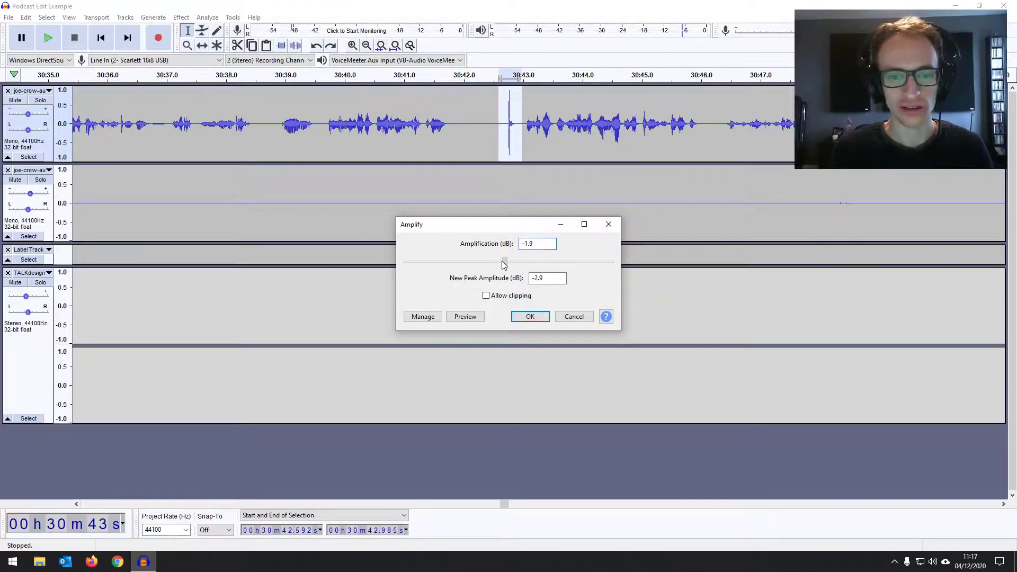
pyautogui.click(529, 316)
pyautogui.hotkey('ctrl', 'f')
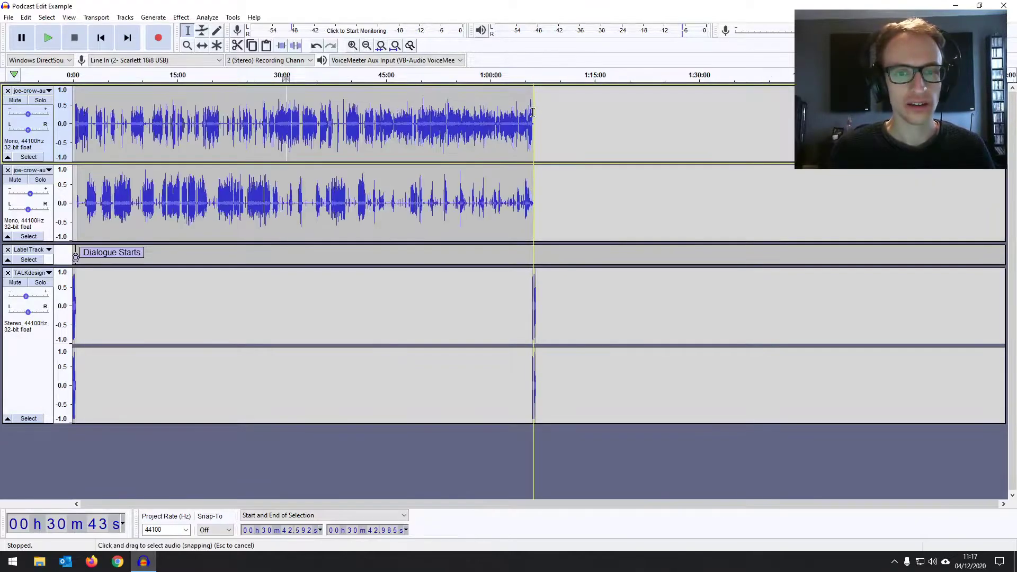
# Apply a Hard Limit Limiter at -1.00 dB with make-up gain to the first voice track
pyautogui.moveTo(532, 112); pyautogui.dragTo(76, 123)
pyautogui.click(181, 17)
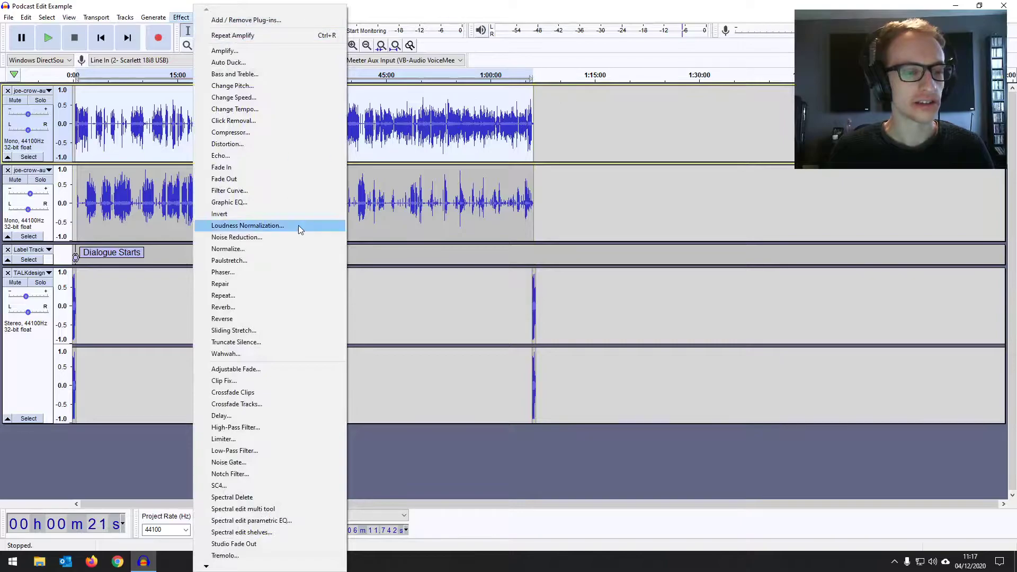
pyautogui.click(287, 440)
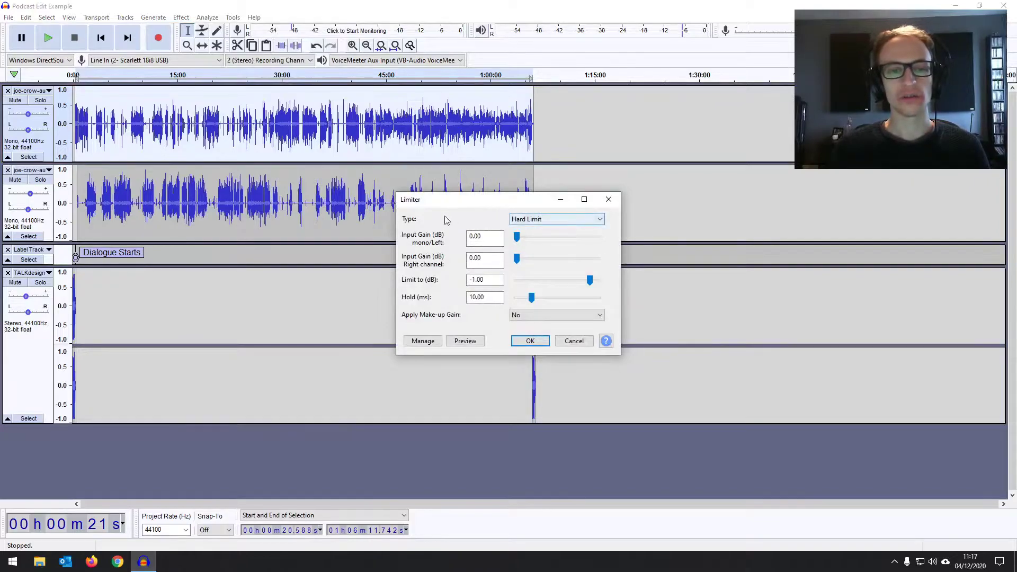
pyautogui.click(552, 222)
pyautogui.click(552, 227)
pyautogui.moveTo(521, 203); pyautogui.dragTo(500, 186)
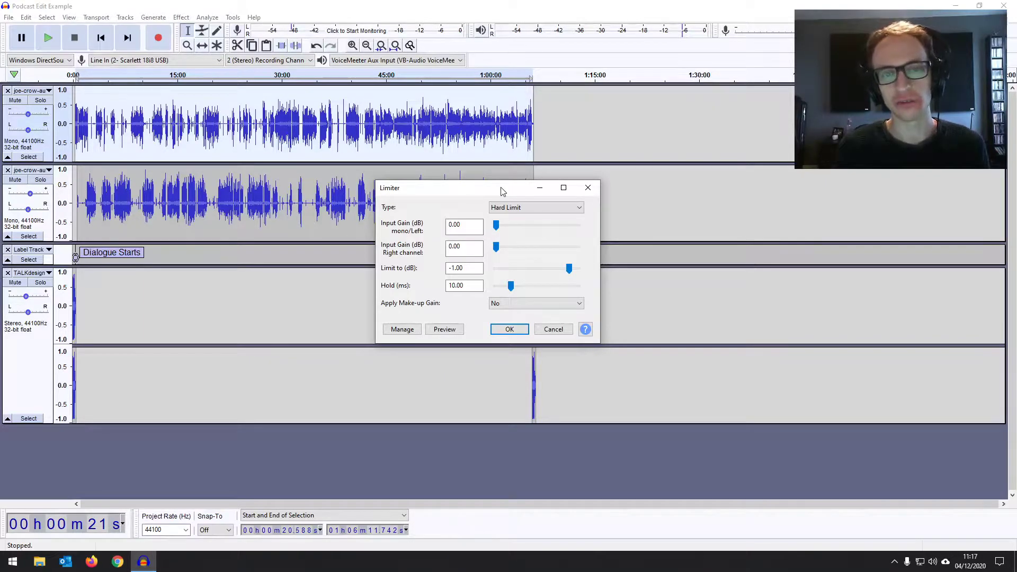
pyautogui.click(454, 268)
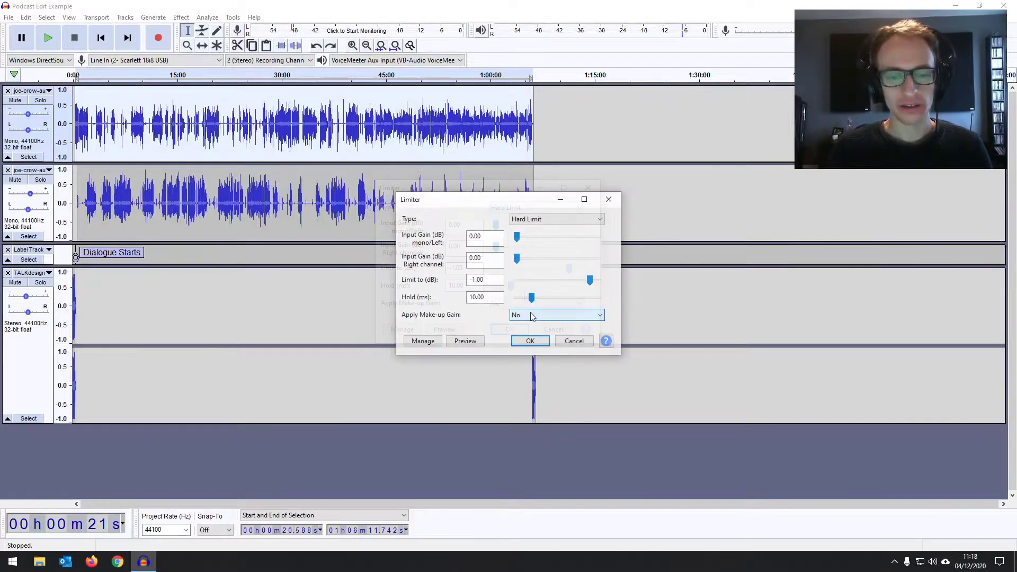
pyautogui.click(531, 316)
pyautogui.click(531, 334)
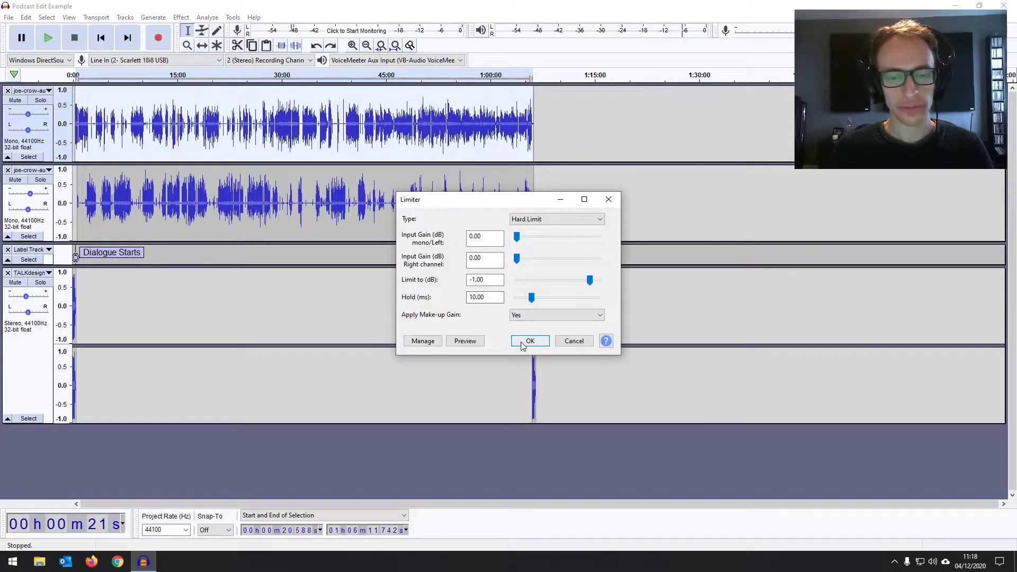
pyautogui.click(523, 341)
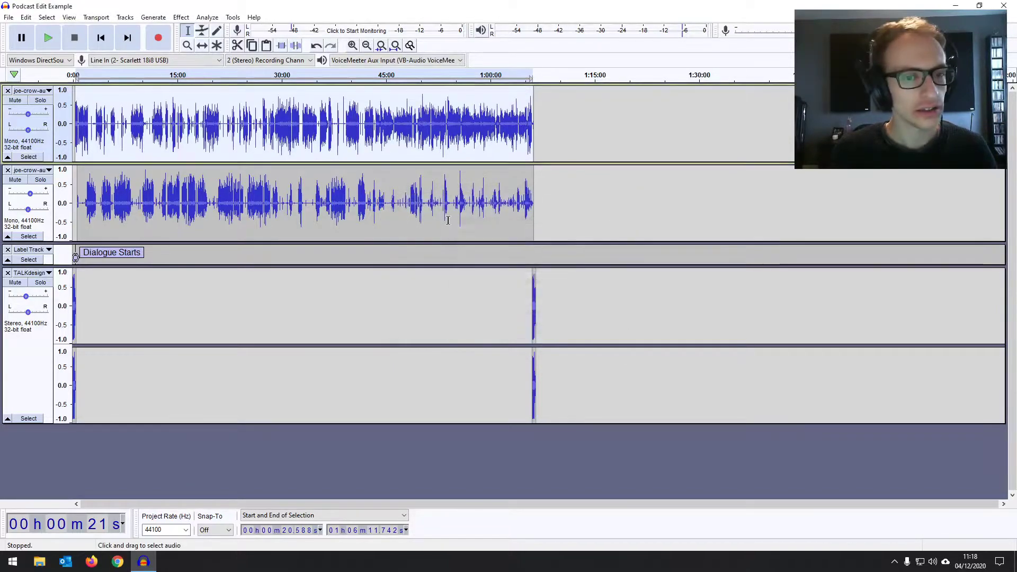
# Apply the same Limiter with make-up gain to the second voice track
pyautogui.moveTo(532, 203); pyautogui.dragTo(77, 203)
pyautogui.click(153, 16)
pyautogui.moveTo(176, 18)
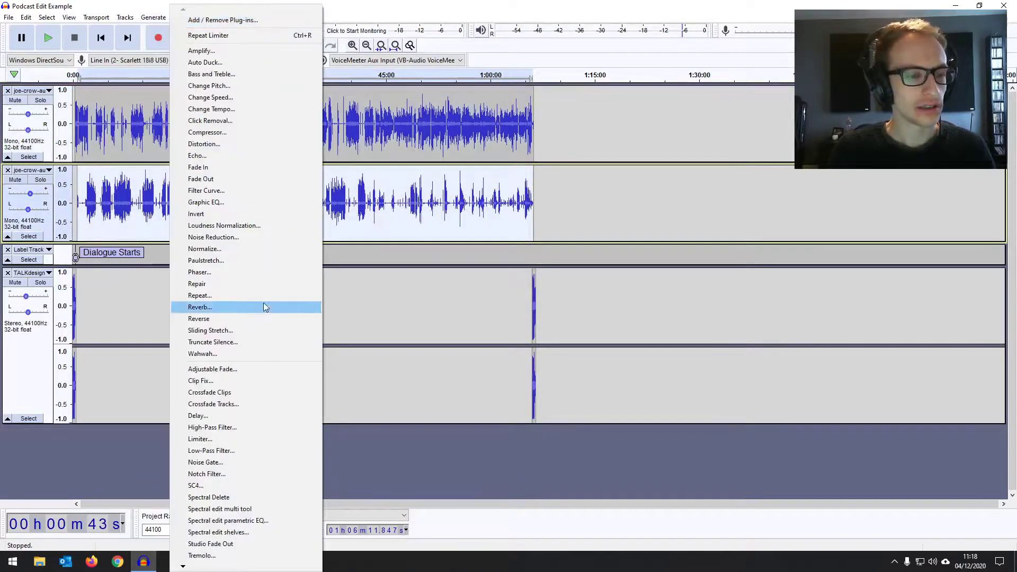
pyautogui.click(223, 440)
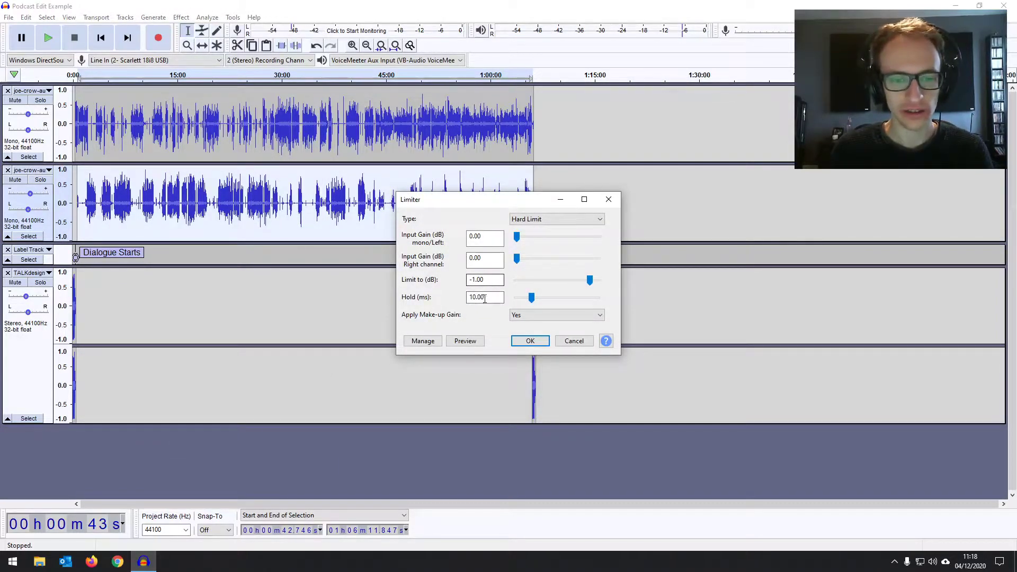
pyautogui.click(516, 316)
pyautogui.click(516, 316)
pyautogui.click(529, 340)
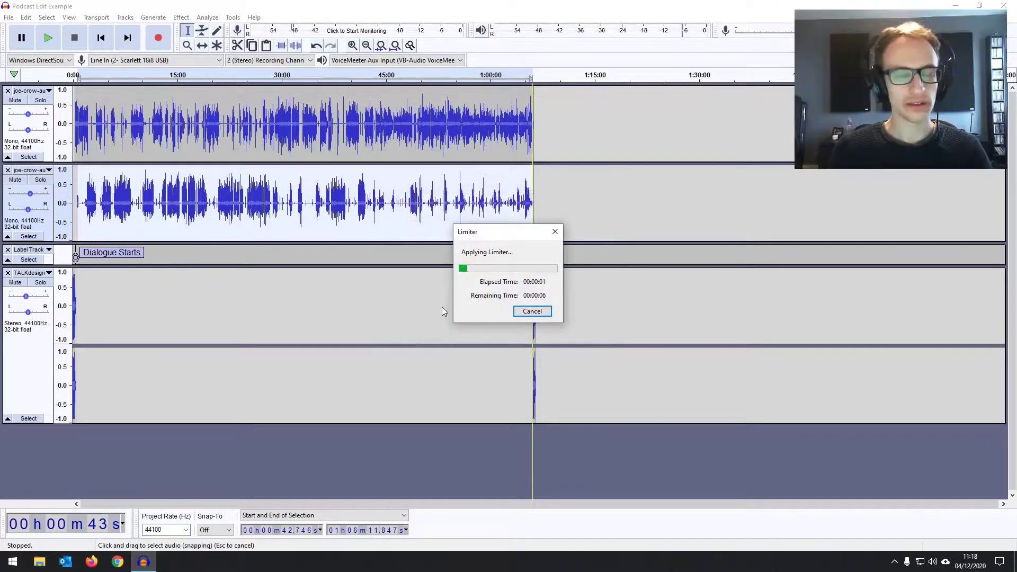
# Play track 2 from about 10:21 to check the limited voice
pyautogui.click(163, 183)
pyautogui.click(144, 181)
pyautogui.press('space')
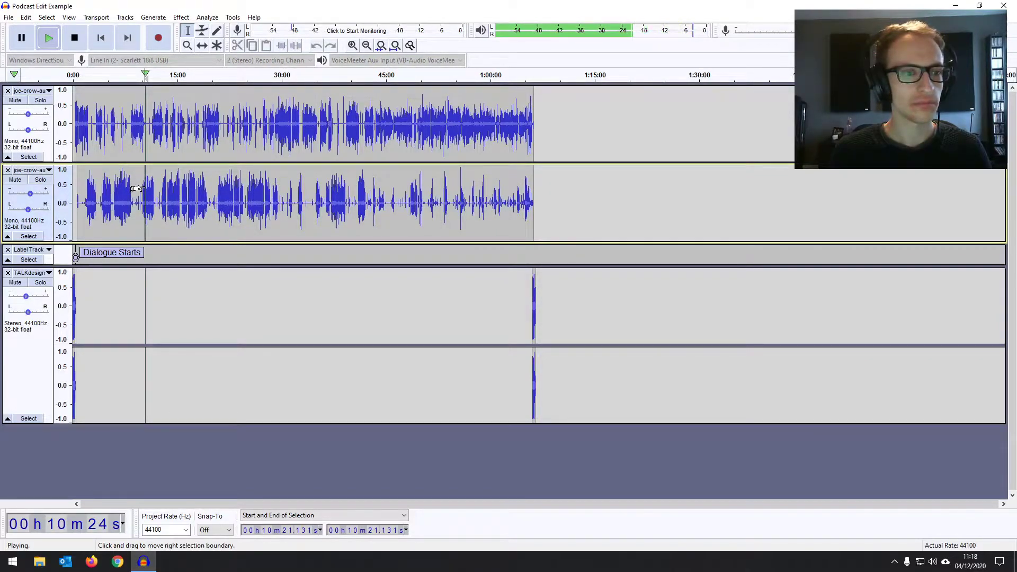
pyautogui.press('space')
# Set the position to 18:34 in track 2, zoom in, then return to the whole project
pyautogui.click(202, 202)
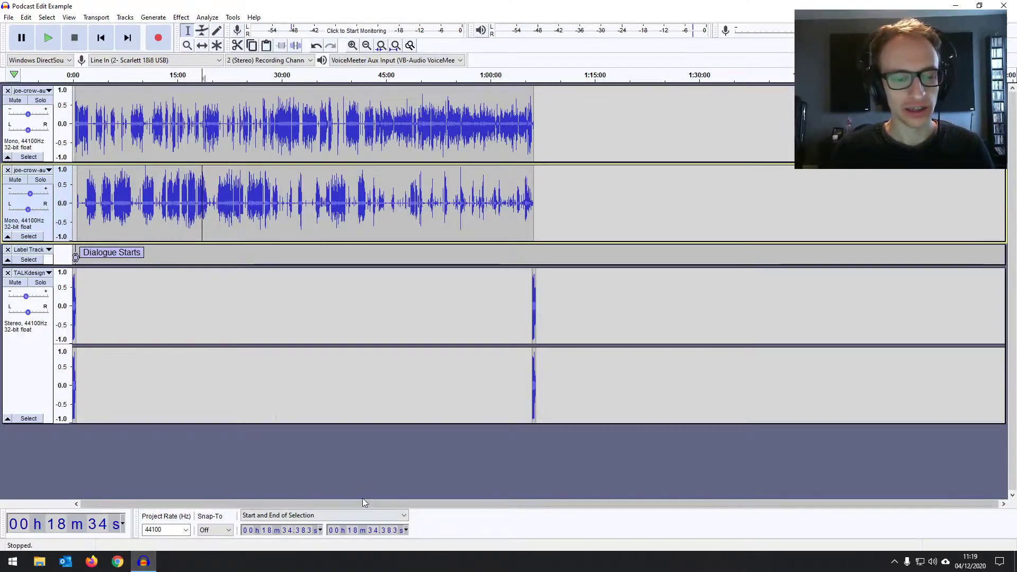
pyautogui.click(352, 45)
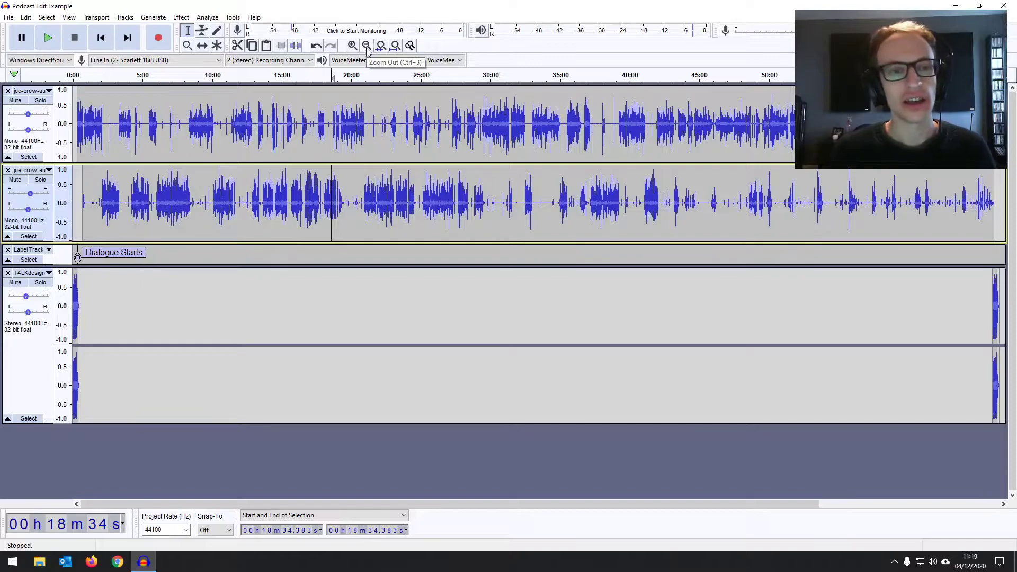
pyautogui.click(366, 46)
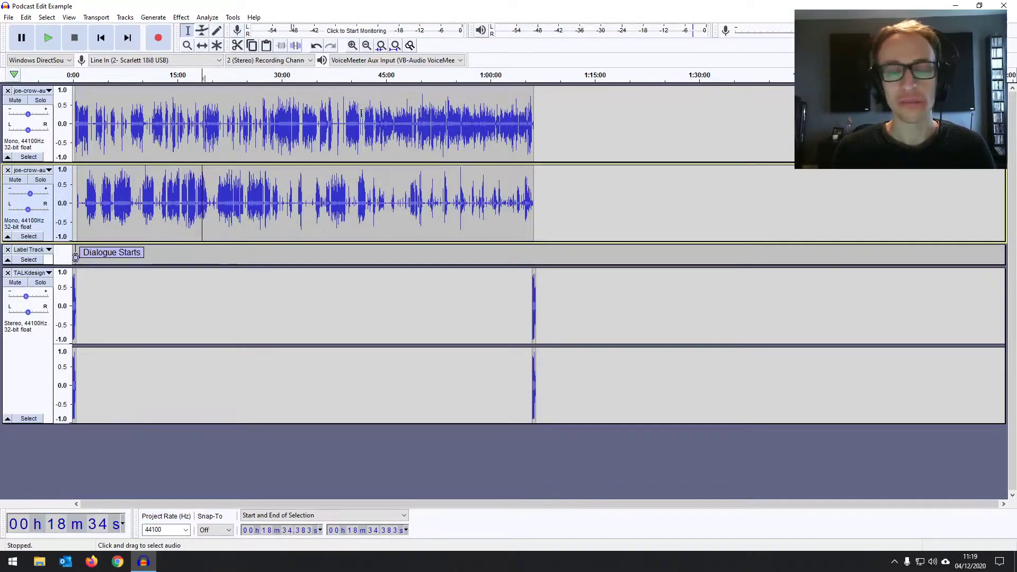
# Zoom in on the TALKdesign music's end until its fade-out finish near 1:06:33 shows
pyautogui.click(538, 307)
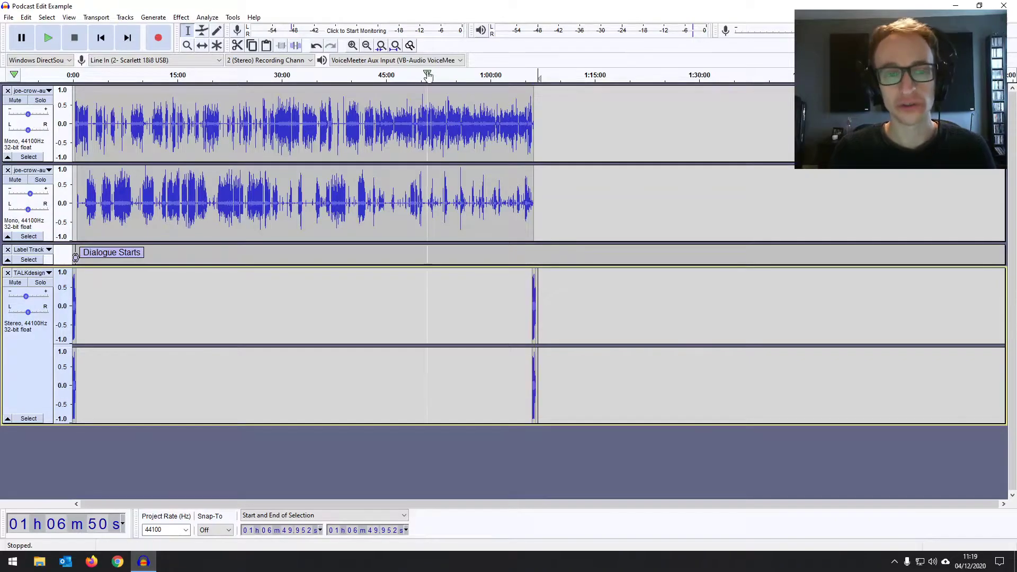
pyautogui.click(353, 46)
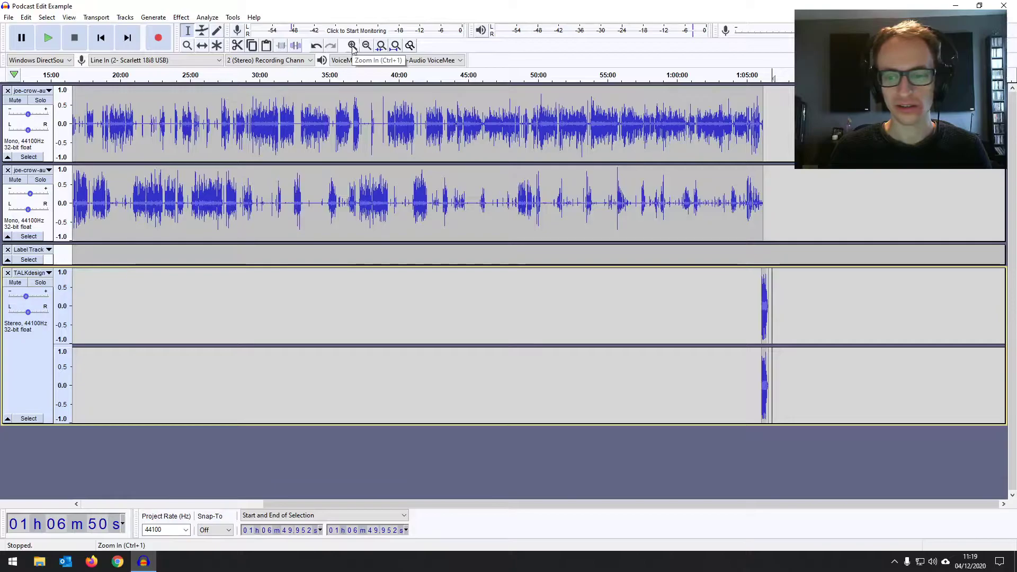
pyautogui.click(352, 46)
pyautogui.click(352, 46)
pyautogui.click(352, 46)
pyautogui.click(352, 46)
pyautogui.click(352, 46)
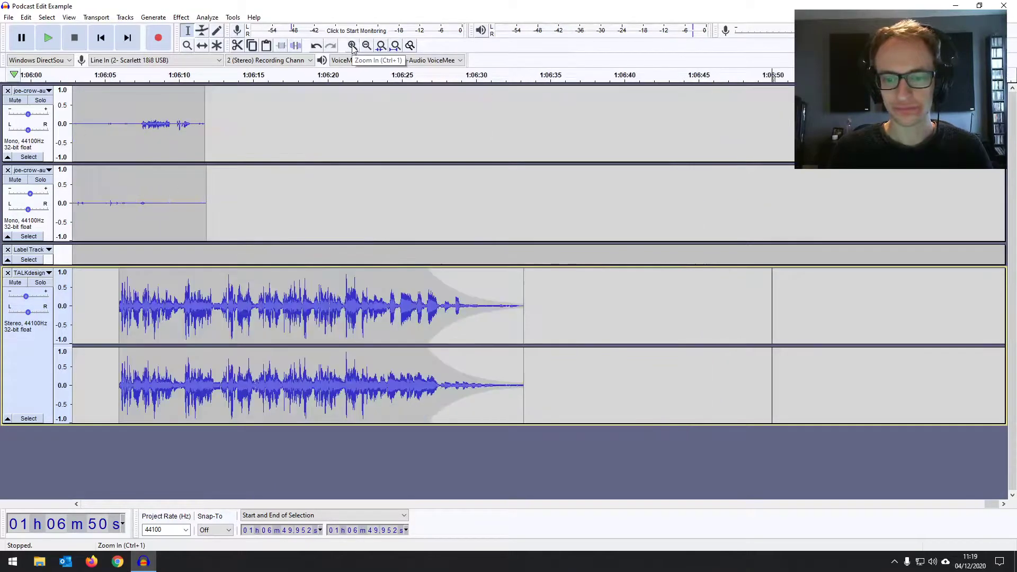
pyautogui.click(494, 294)
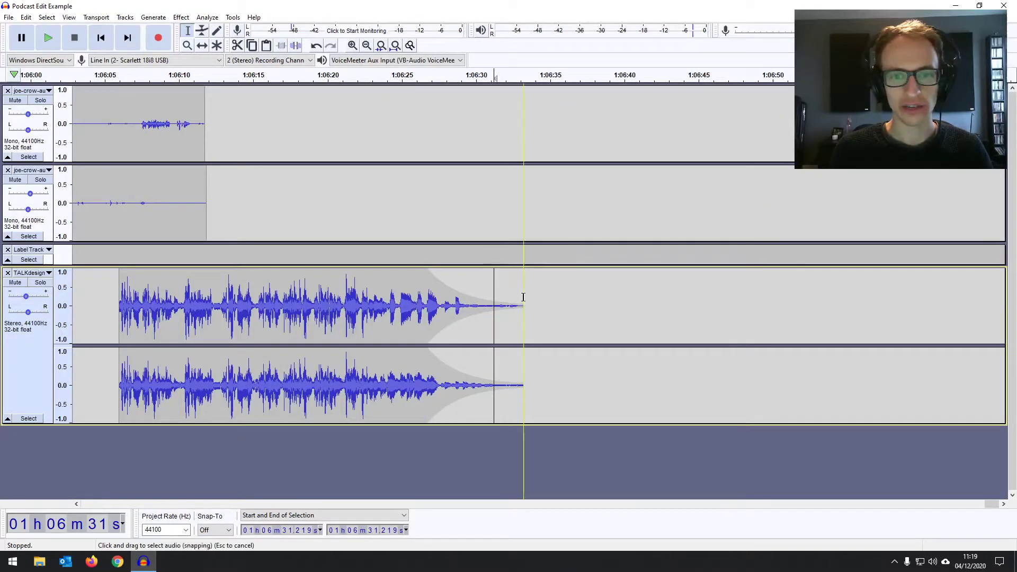
pyautogui.click(522, 297)
pyautogui.click(352, 46)
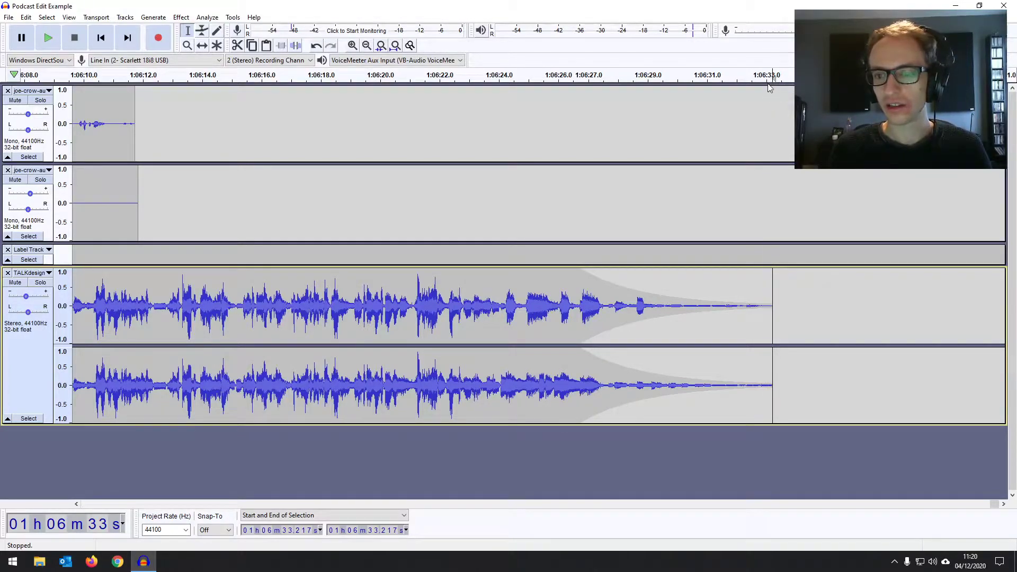
# Select the span 0:00–1:06:35 across all tracks and fit the project to the window
pyautogui.click(827, 277)
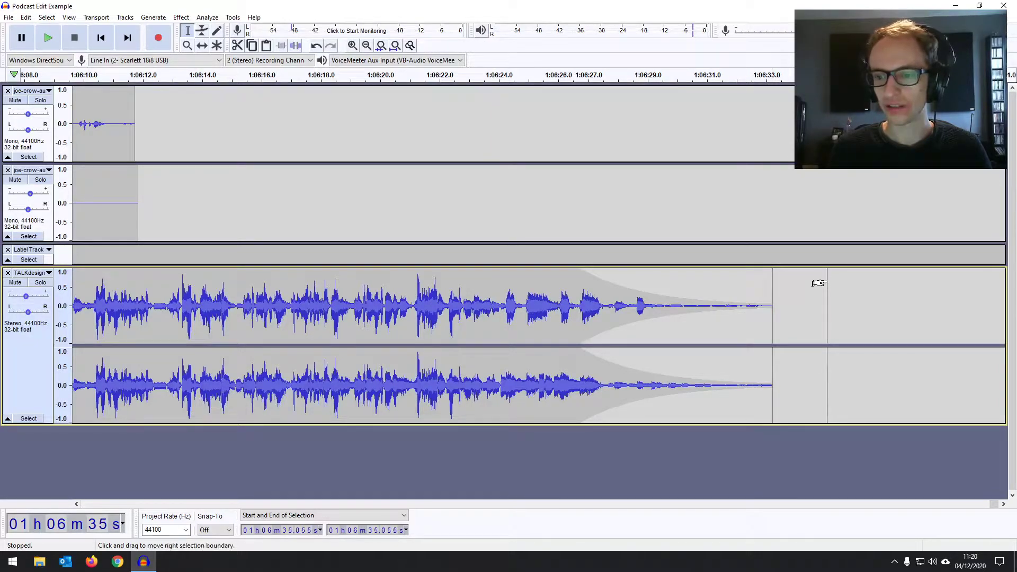
pyautogui.moveTo(819, 283); pyautogui.dragTo(67, 156)
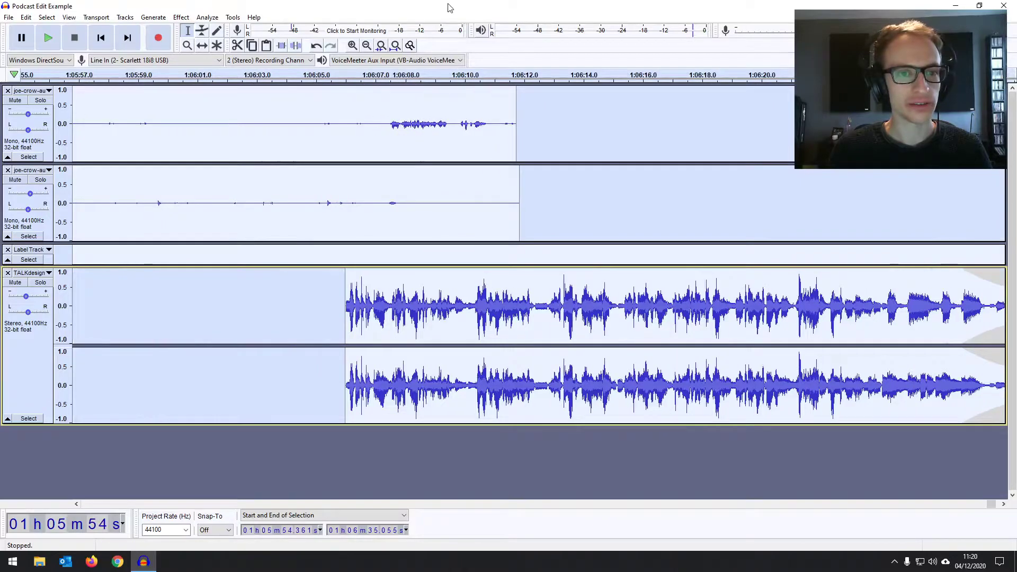
pyautogui.click(367, 45)
pyautogui.click(366, 45)
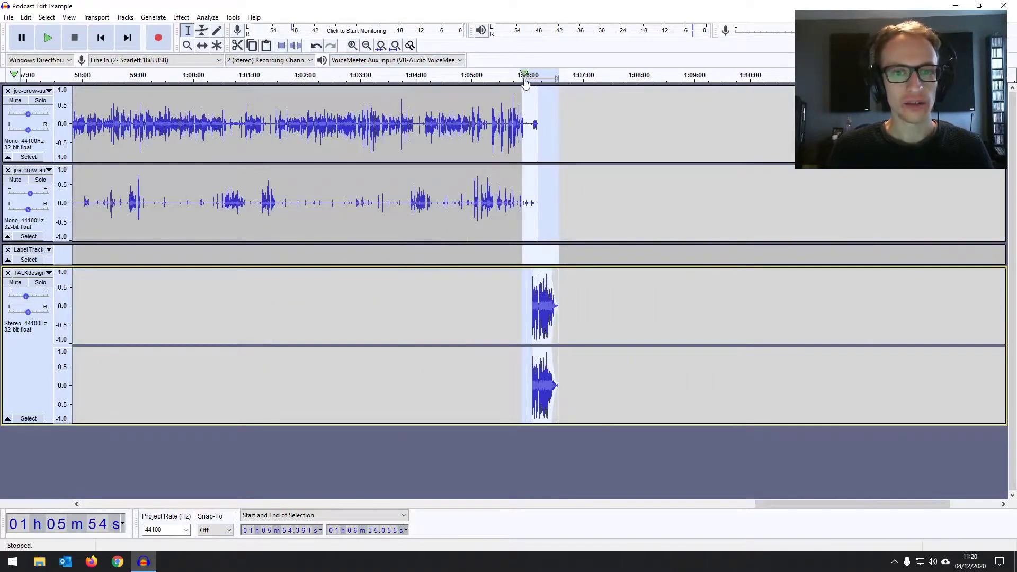
pyautogui.hotkey('ctrl', 'f')
pyautogui.moveTo(535, 370); pyautogui.dragTo(74, 256)
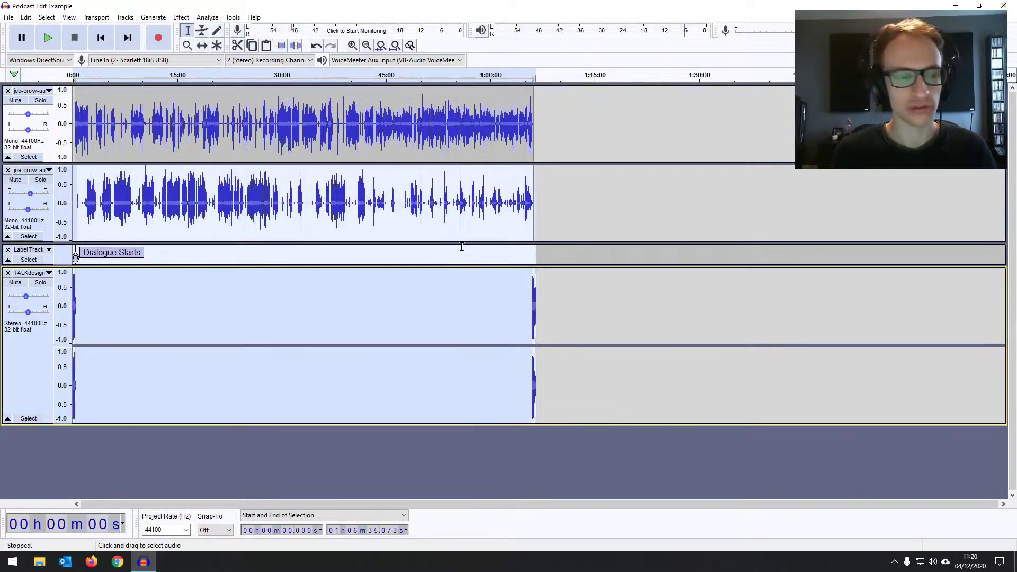
# Start Export as MP3, centre the dialog, and confirm 'Podcast Edit Example.mp3' with MP3 Files type
pyautogui.click(9, 17)
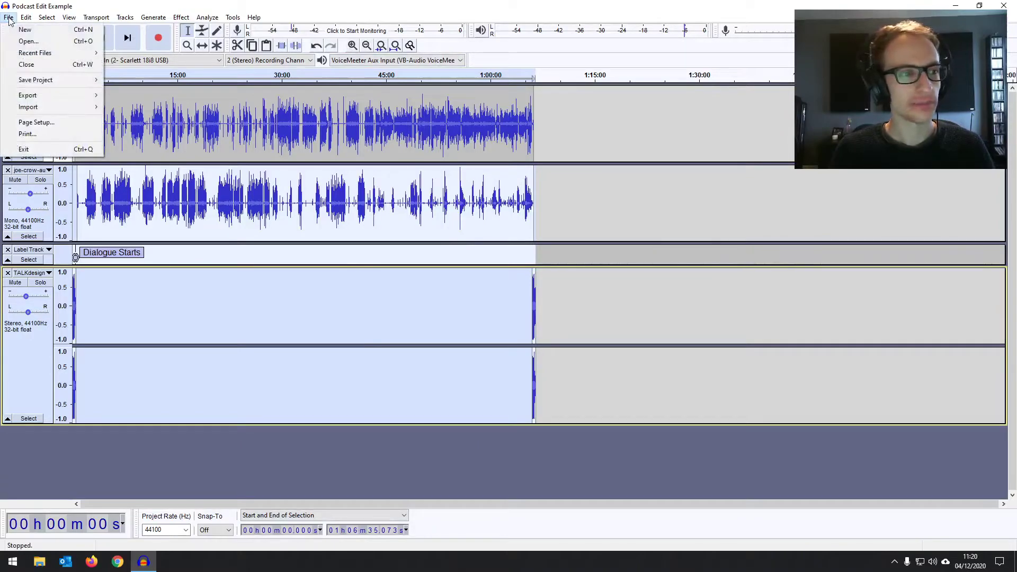
pyautogui.moveTo(50, 97)
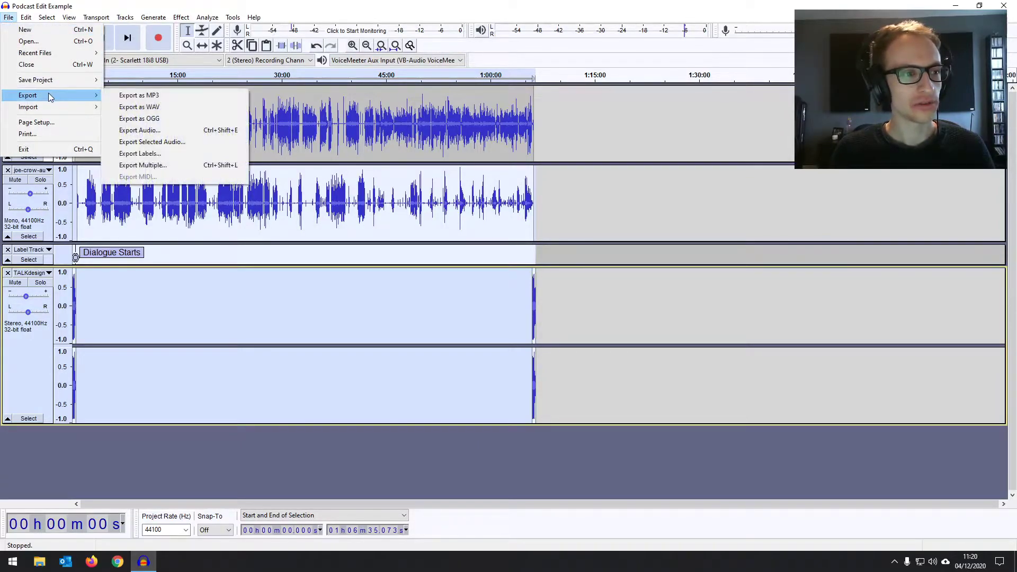
pyautogui.click(176, 95)
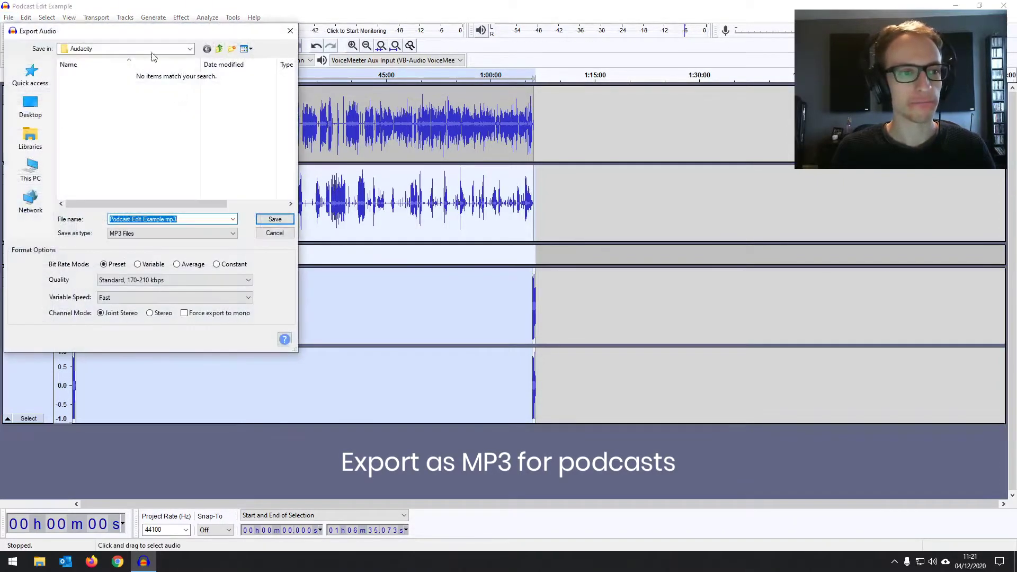
pyautogui.moveTo(157, 32); pyautogui.dragTo(503, 100)
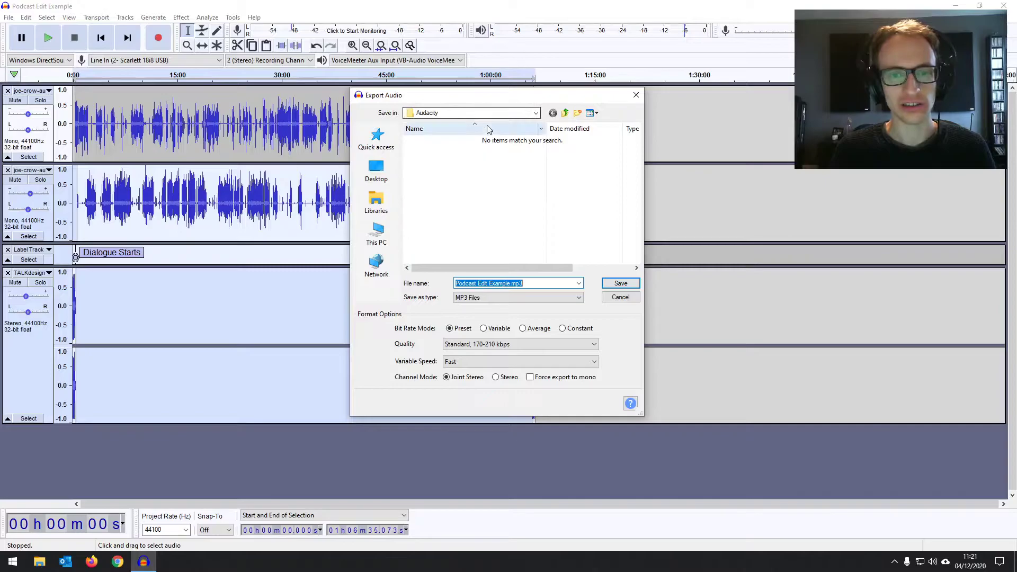
pyautogui.click(465, 285)
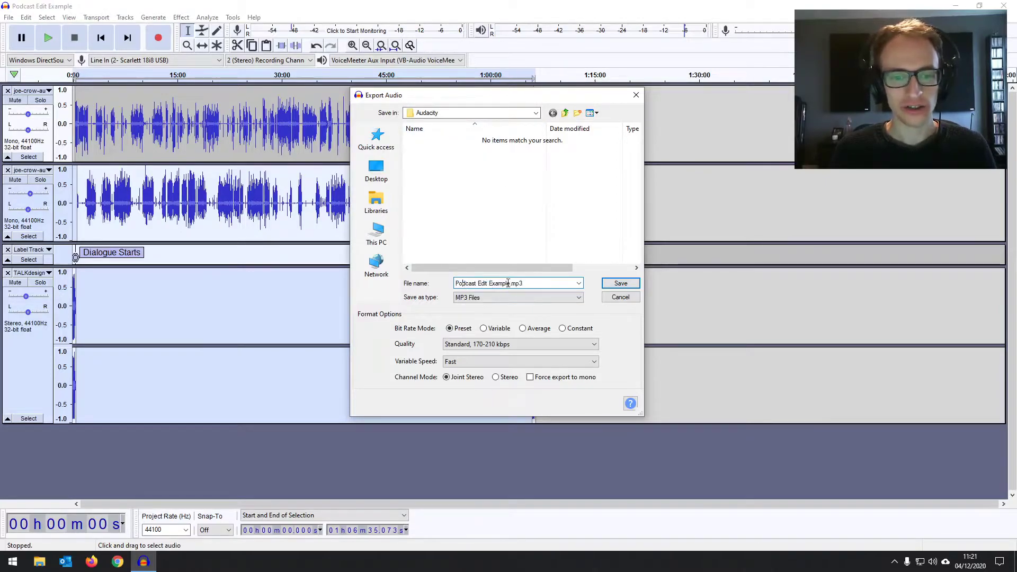
pyautogui.click(516, 298)
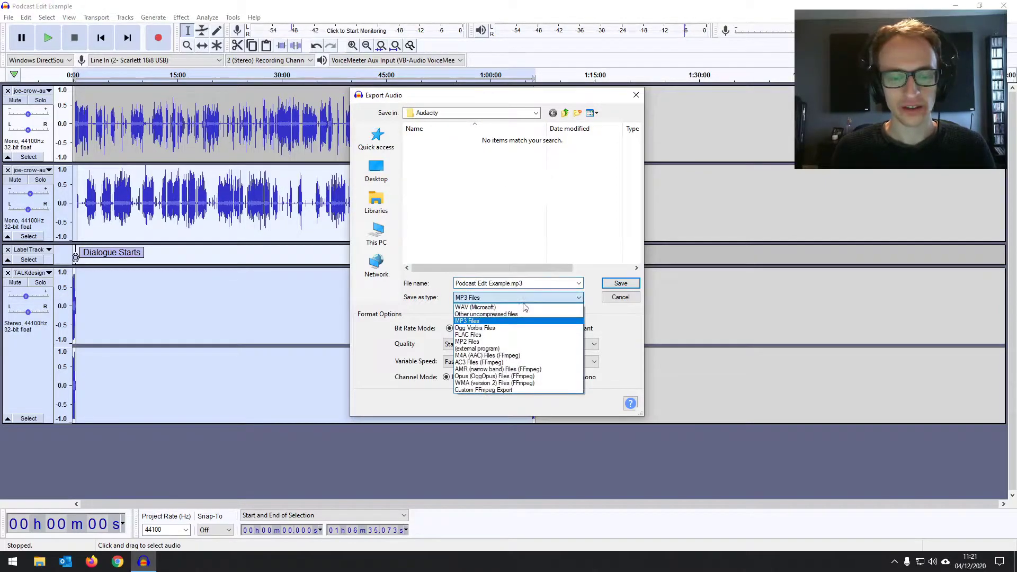
pyautogui.click(479, 321)
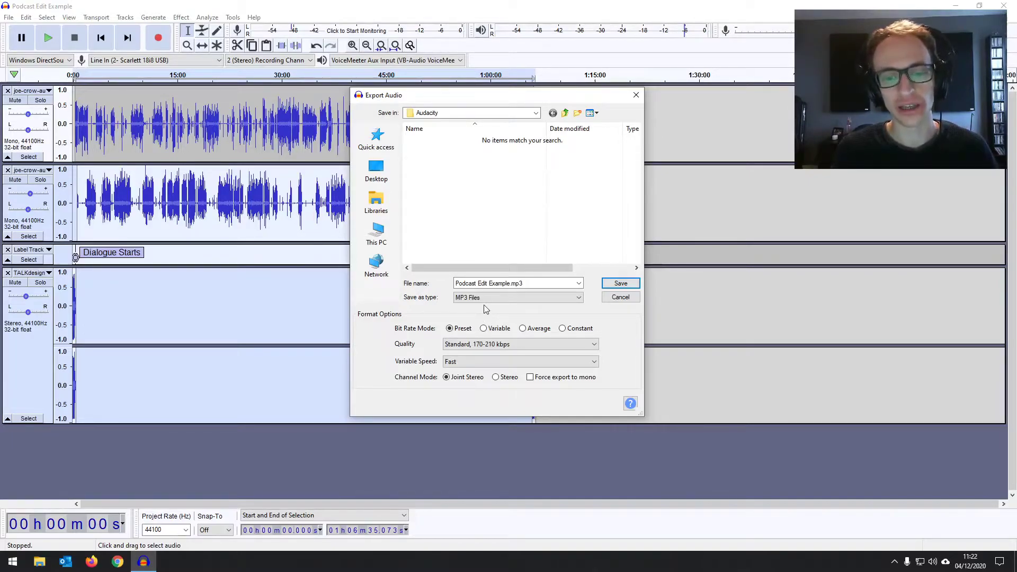
# Set the MP3 Bit Rate Mode to Constant with 128 kbps quality
pyautogui.click(488, 297)
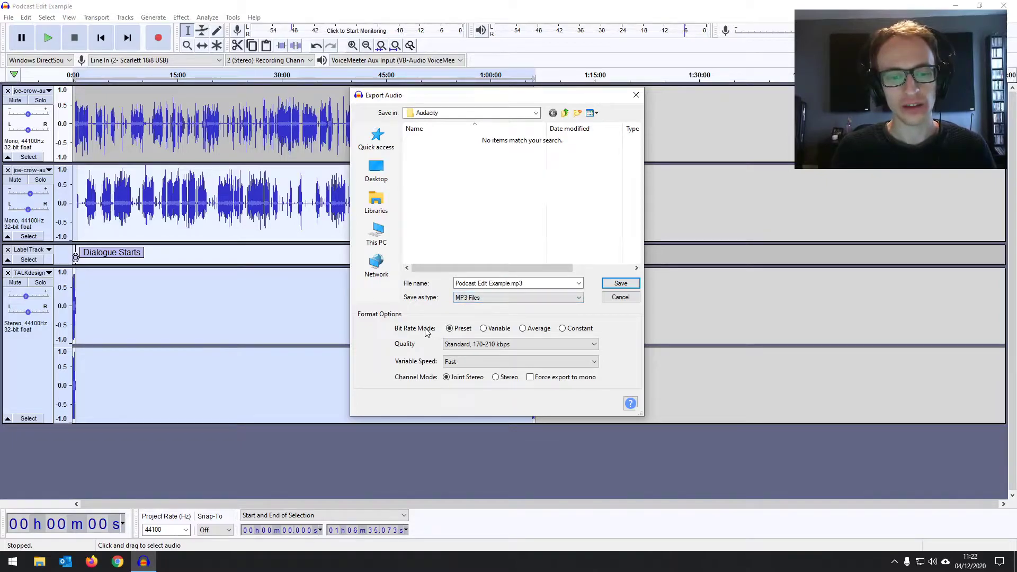
pyautogui.click(563, 328)
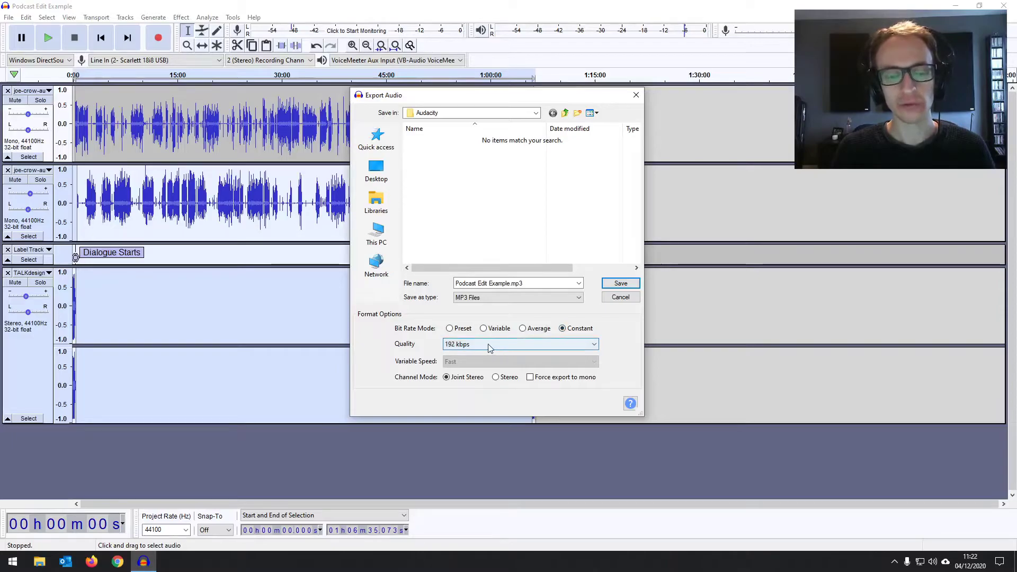
pyautogui.click(504, 346)
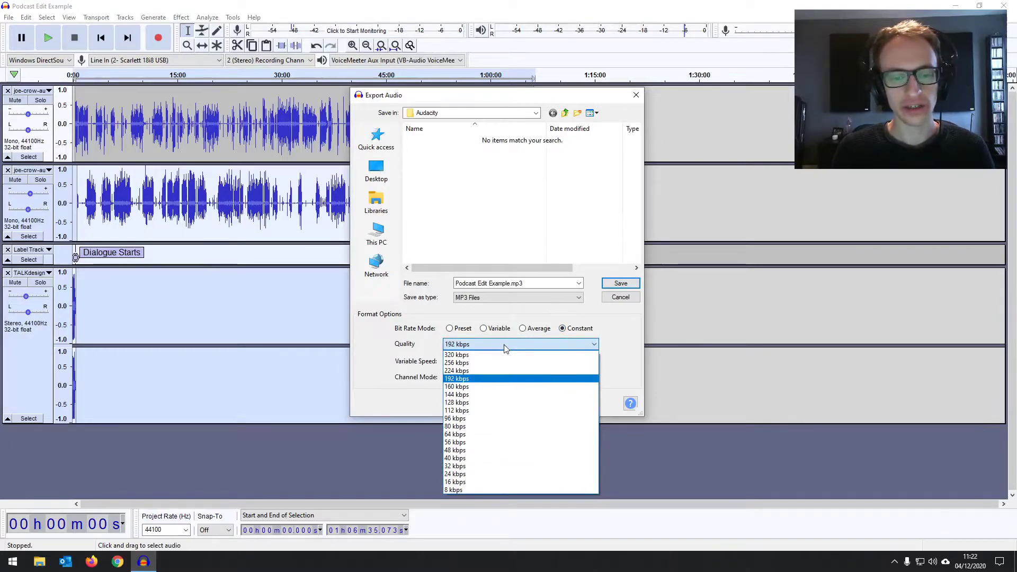
pyautogui.click(453, 404)
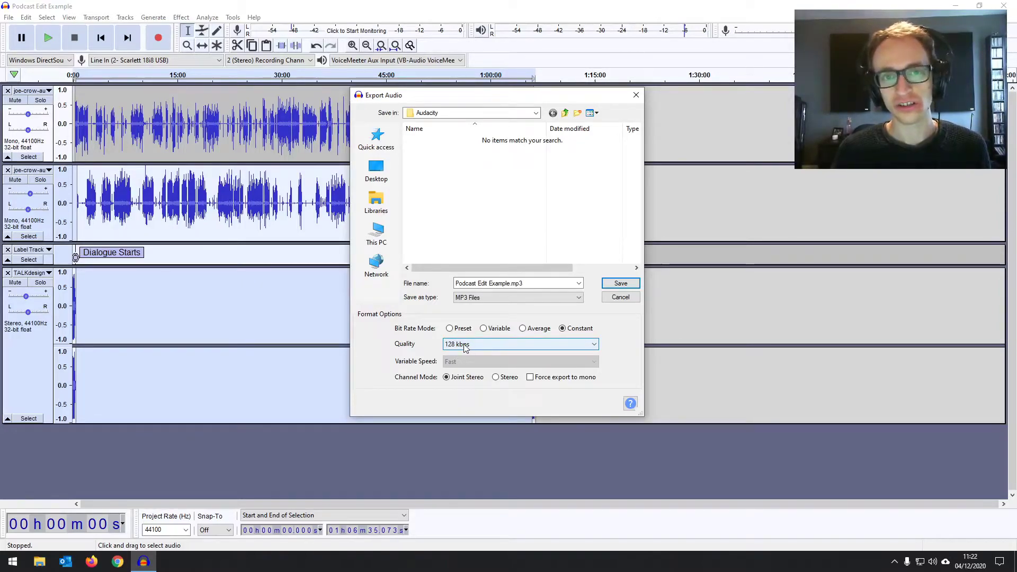
pyautogui.click(470, 344)
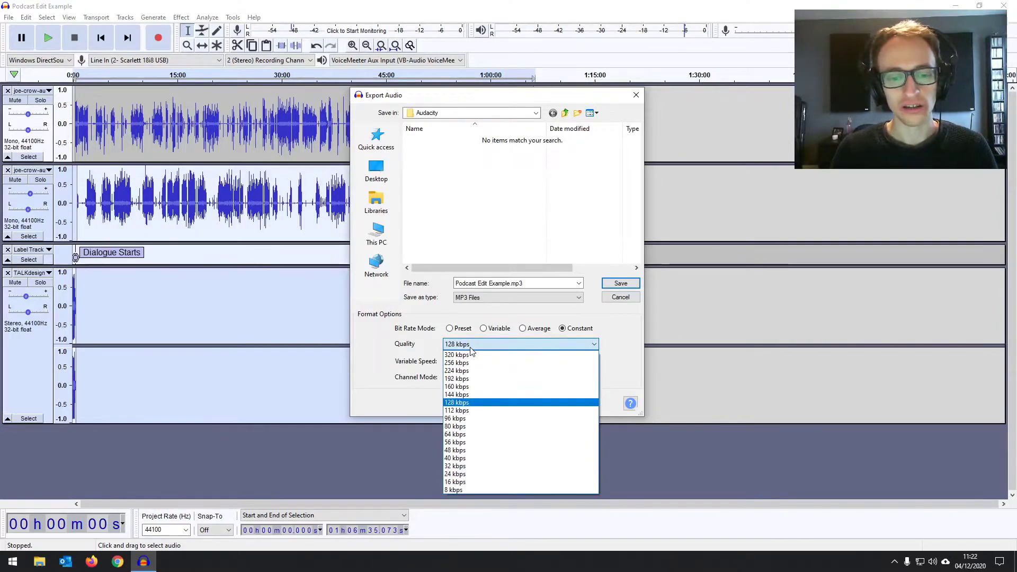
pyautogui.click(471, 345)
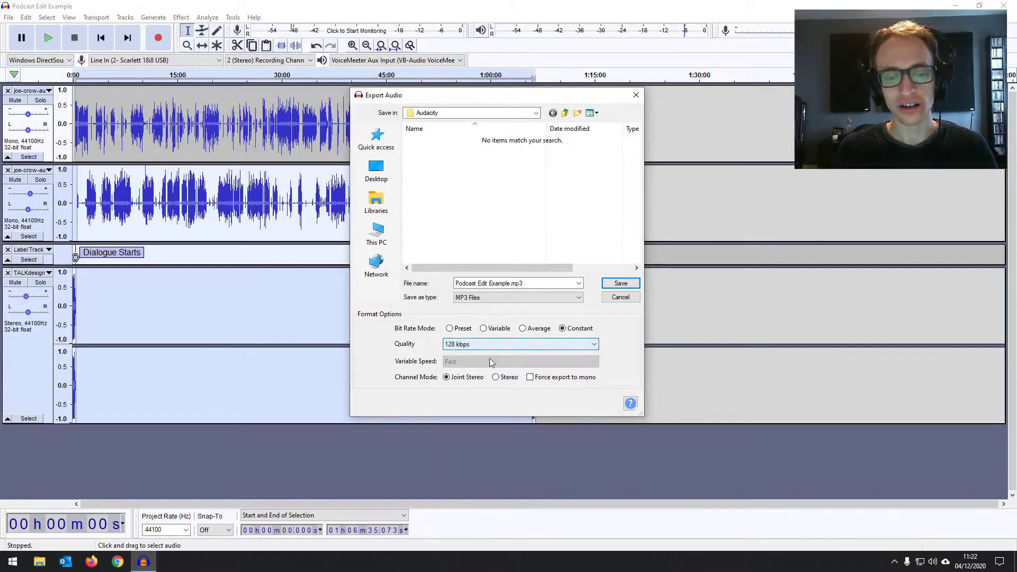
pyautogui.click(473, 347)
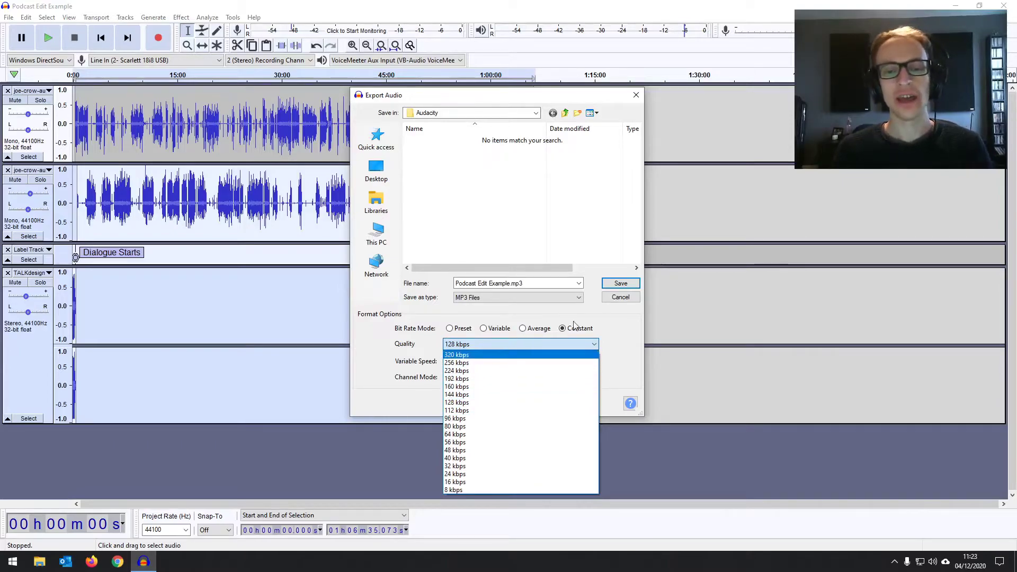
pyautogui.click(613, 333)
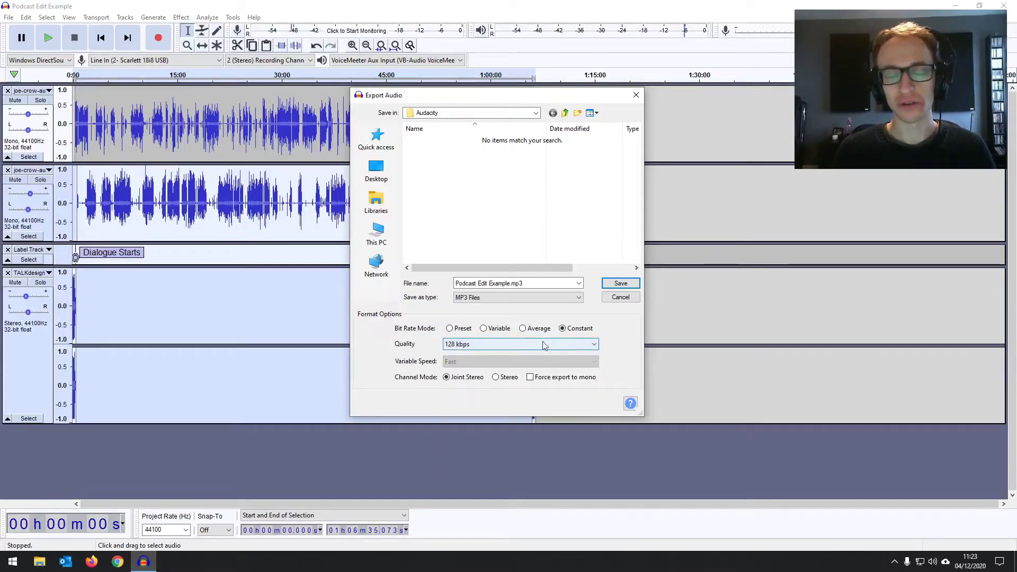
pyautogui.click(521, 346)
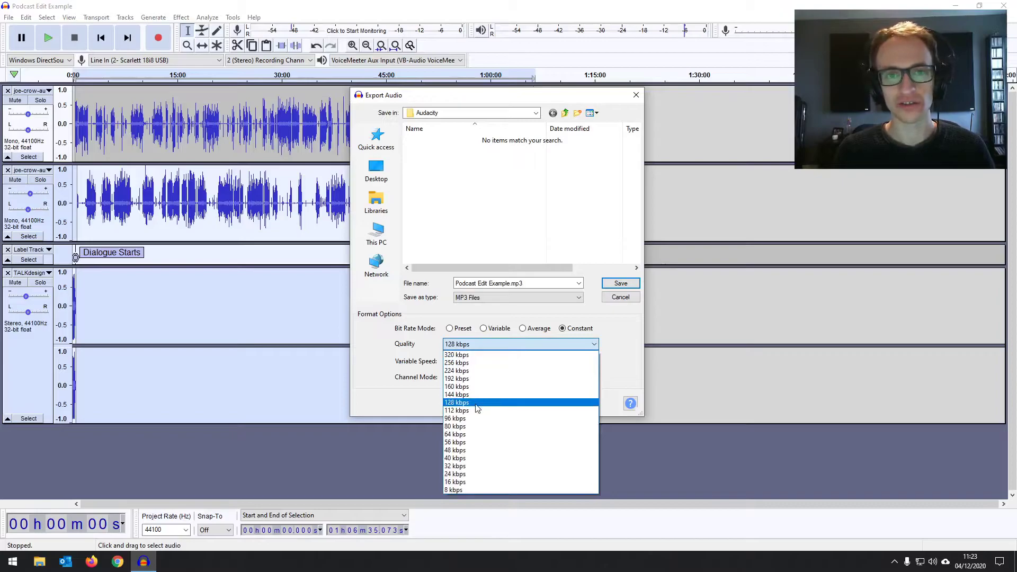
pyautogui.click(476, 403)
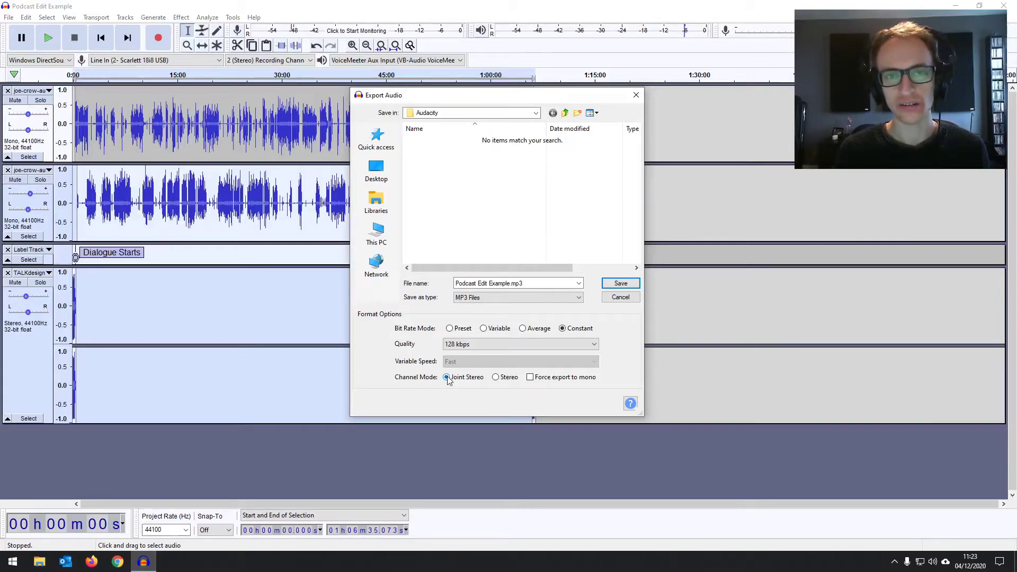
# Save the MP3 export and accept the stereo mix-down warning
pyautogui.click(621, 285)
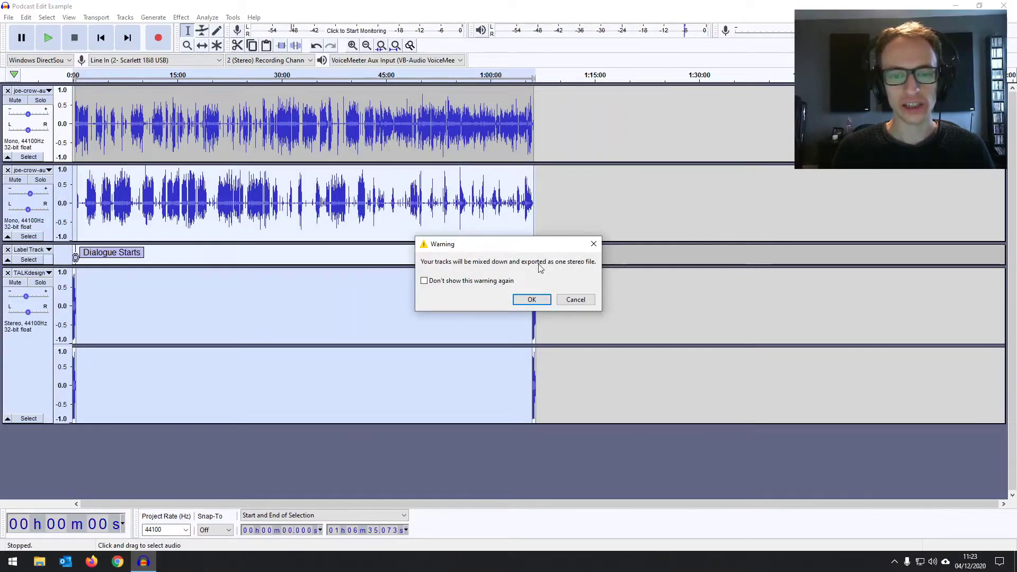
pyautogui.click(529, 296)
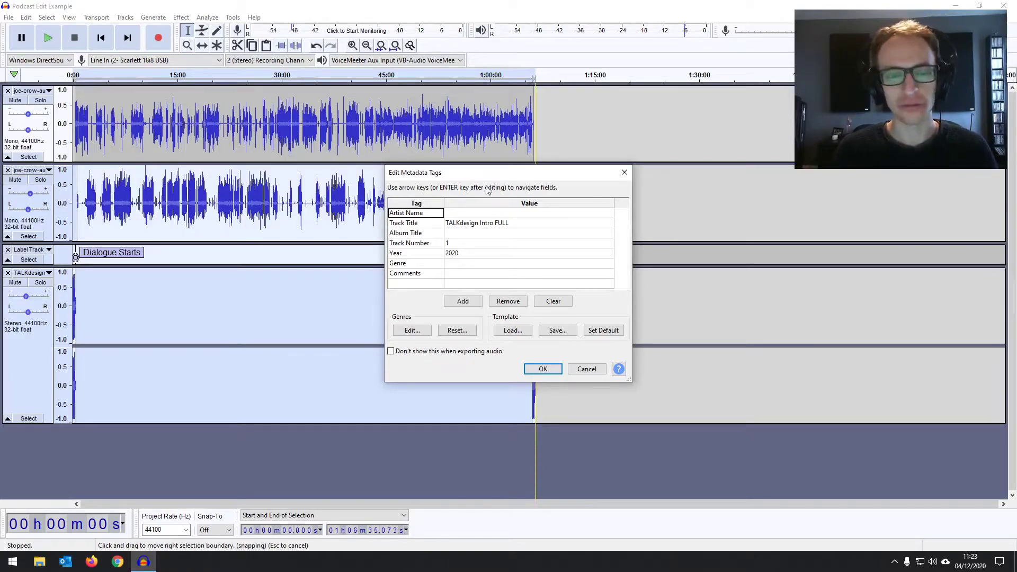
# Set Artist Name to 'Podcast' and Track Number to 56
pyautogui.click(455, 214)
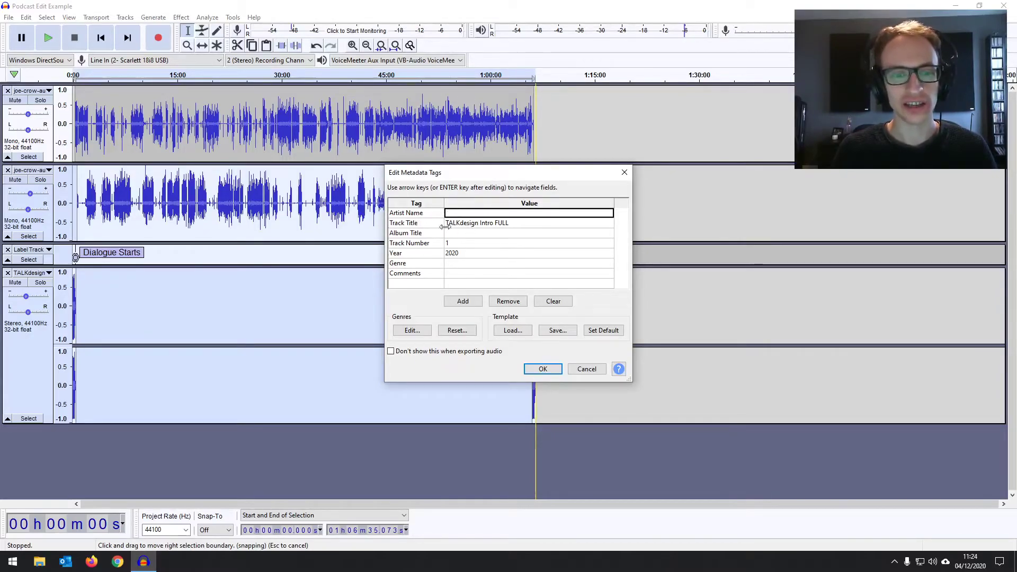
pyautogui.press('Delete')
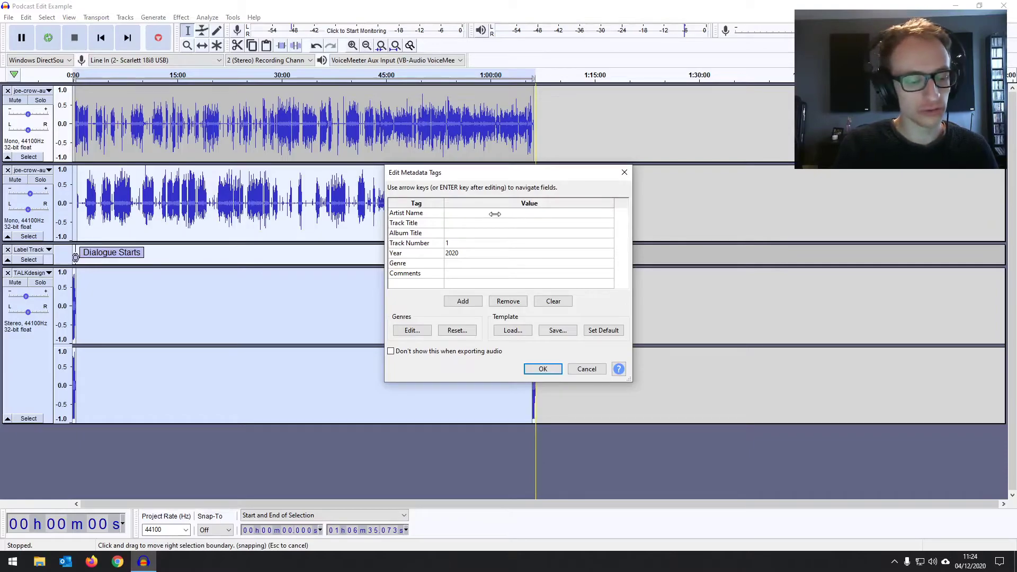
pyautogui.write('Podcast')
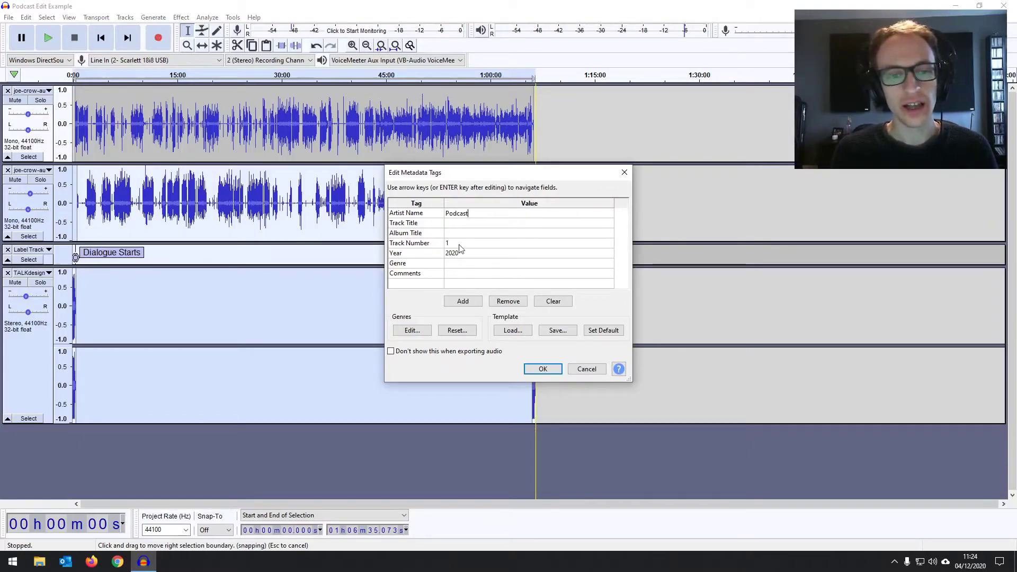
pyautogui.click(465, 244)
pyautogui.doubleClick(466, 245)
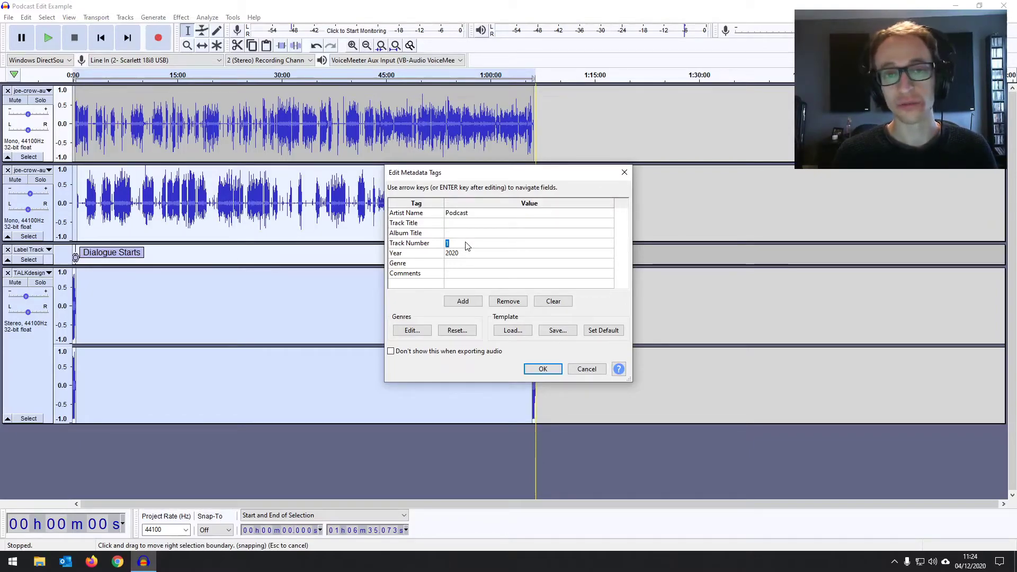
pyautogui.write('56')
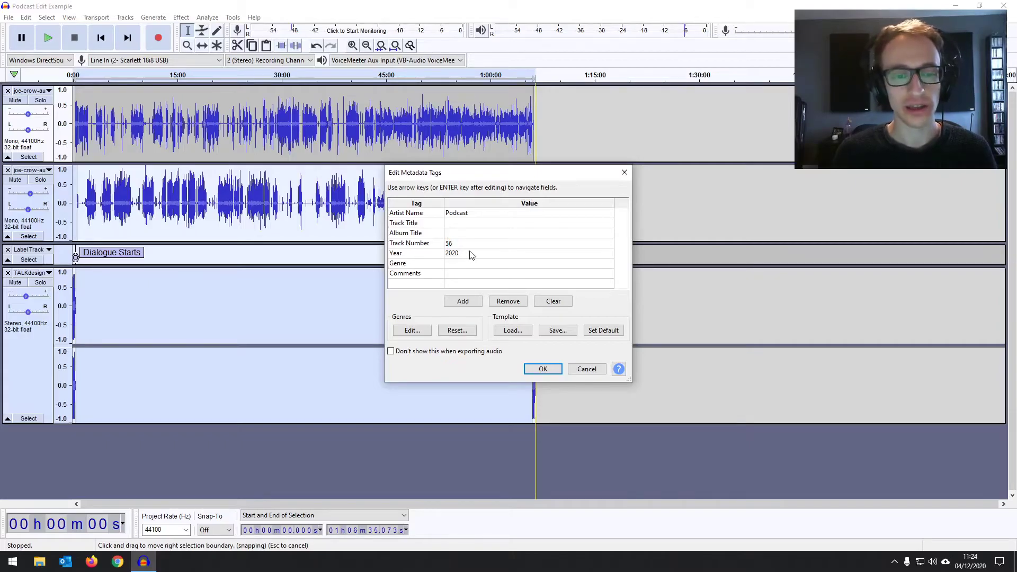
pyautogui.moveTo(463, 173); pyautogui.dragTo(466, 171)
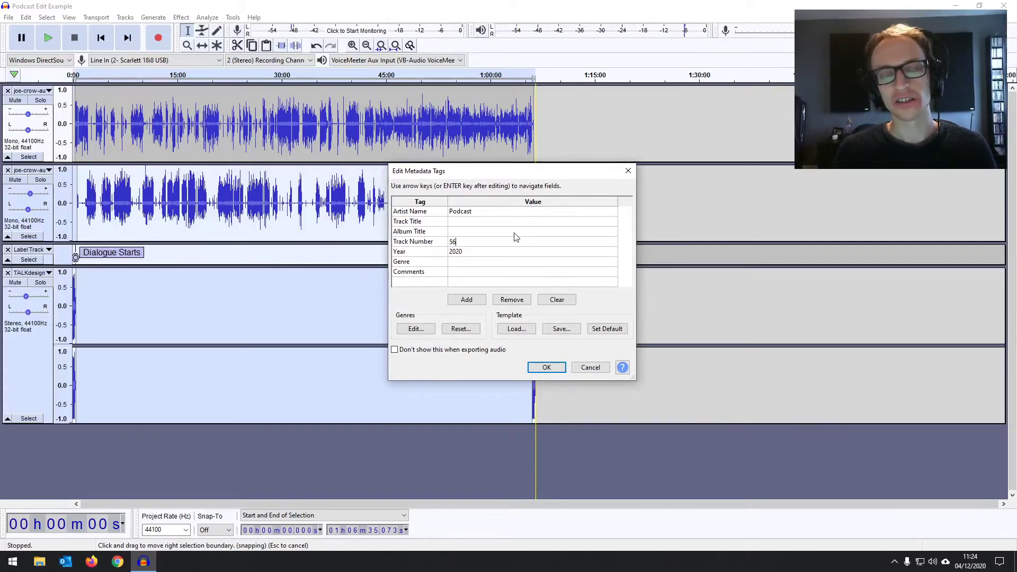
pyautogui.click(467, 212)
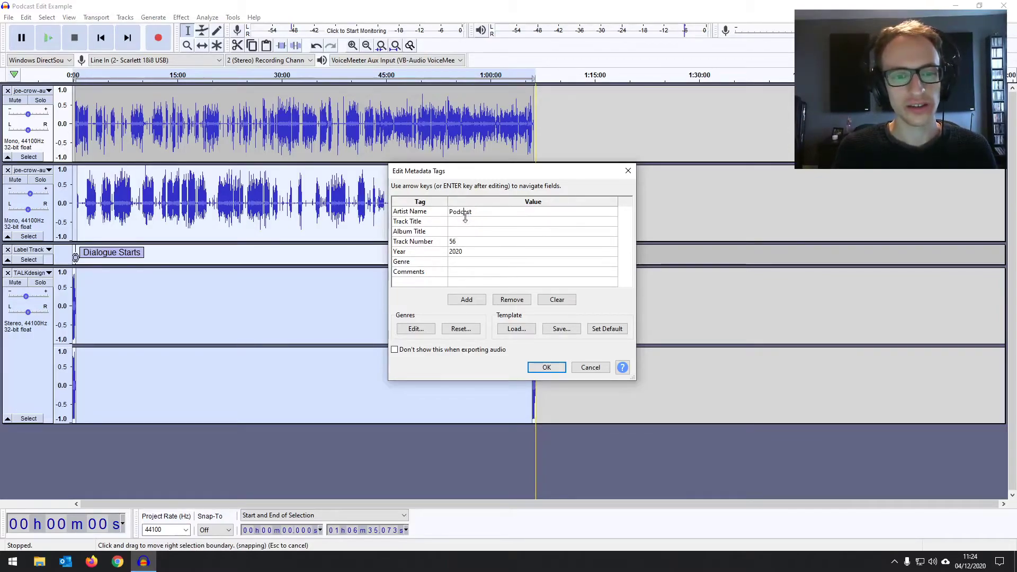
# Replace the Track Title with 'Discussion With' followed by the guest's name
pyautogui.click(465, 213)
pyautogui.click(471, 222)
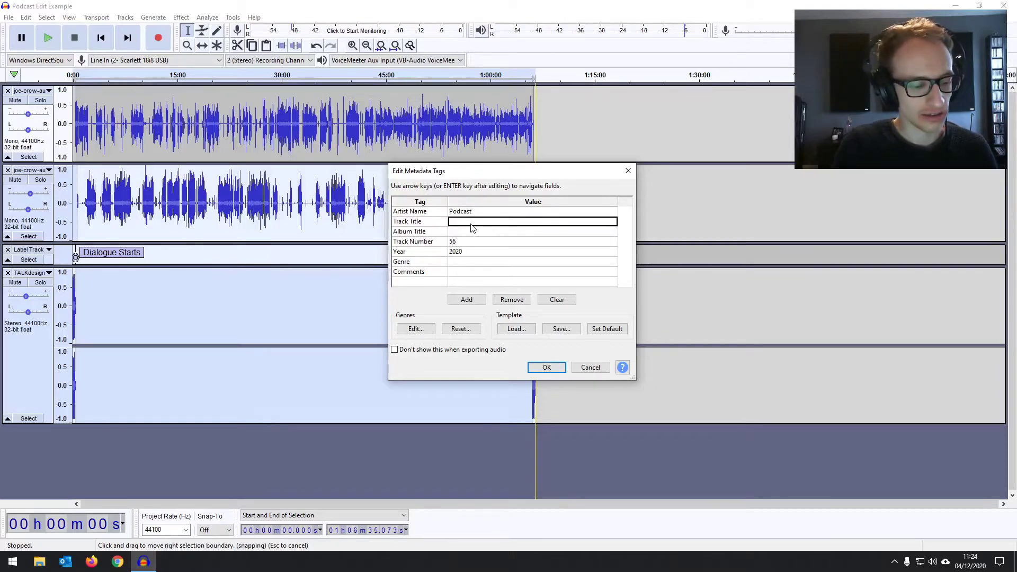
pyautogui.write('Discuss')
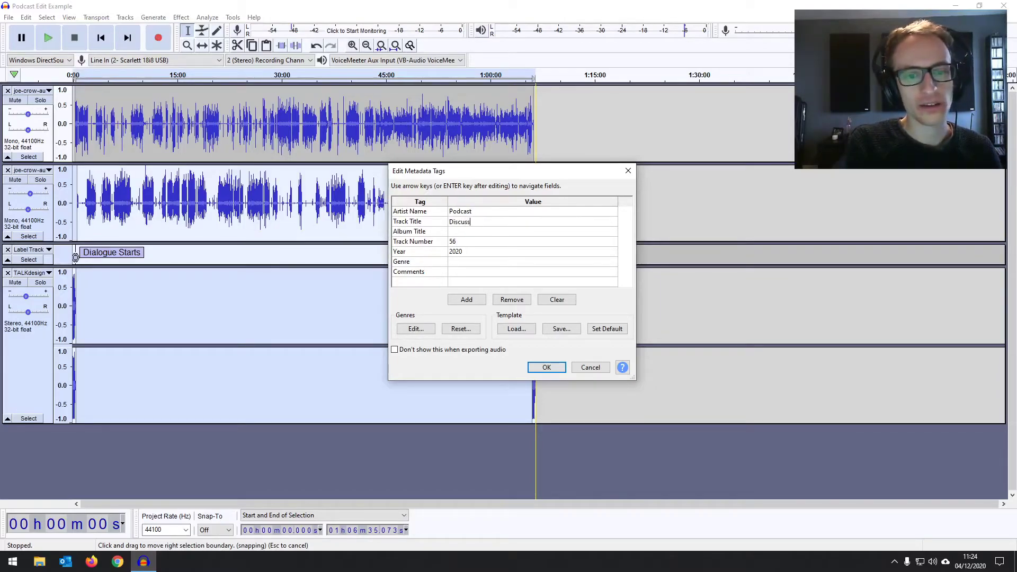
pyautogui.write('ion With Adrian')
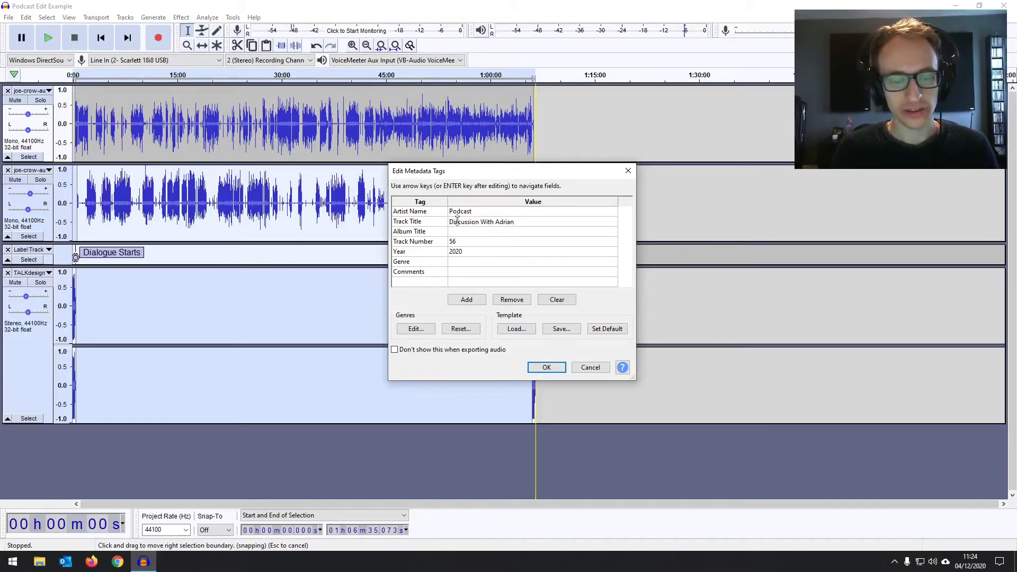
pyautogui.click(465, 265)
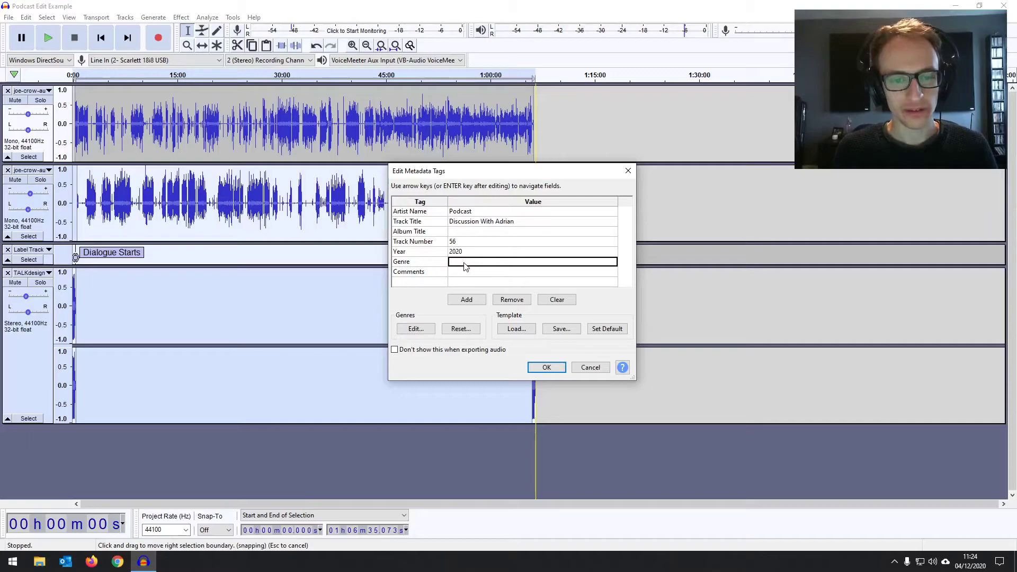
# Confirm the tags to complete the export, deselect the tracks, and create a new project
pyautogui.click(546, 367)
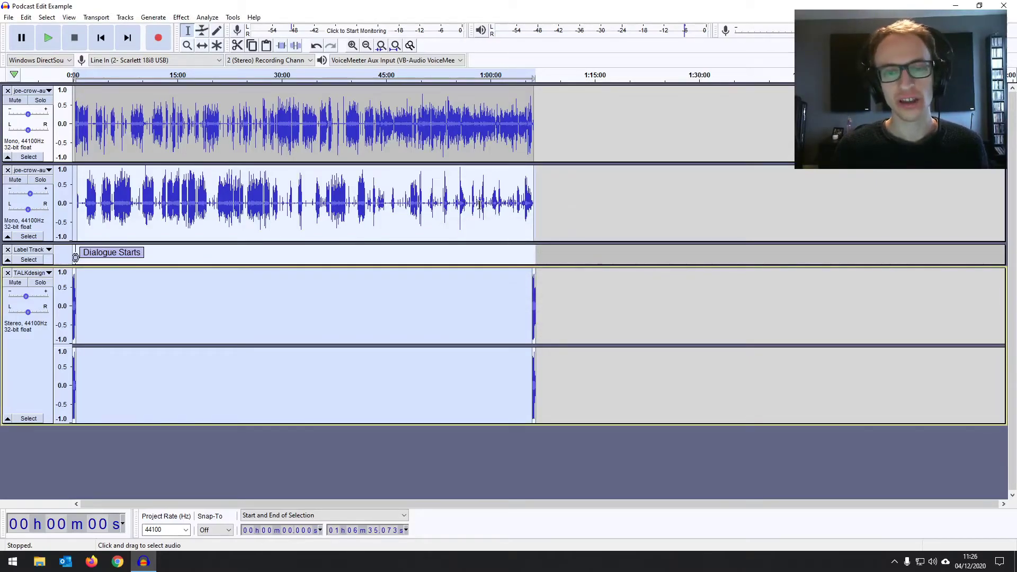
pyautogui.click(446, 203)
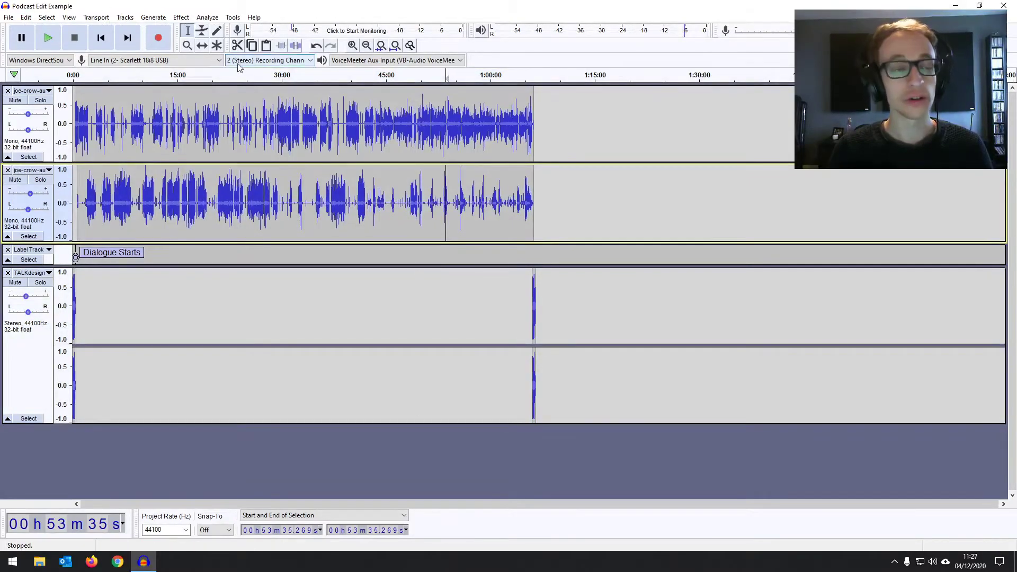
pyautogui.click(8, 17)
pyautogui.click(21, 24)
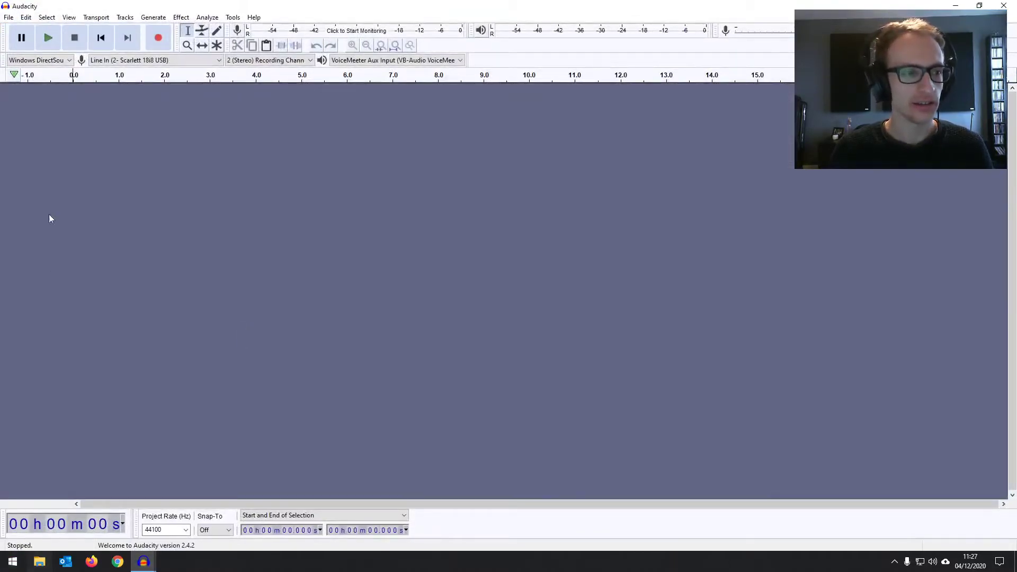
# Import the exported MP3 as audio and zoom in on its first few minutes
pyautogui.click(9, 17)
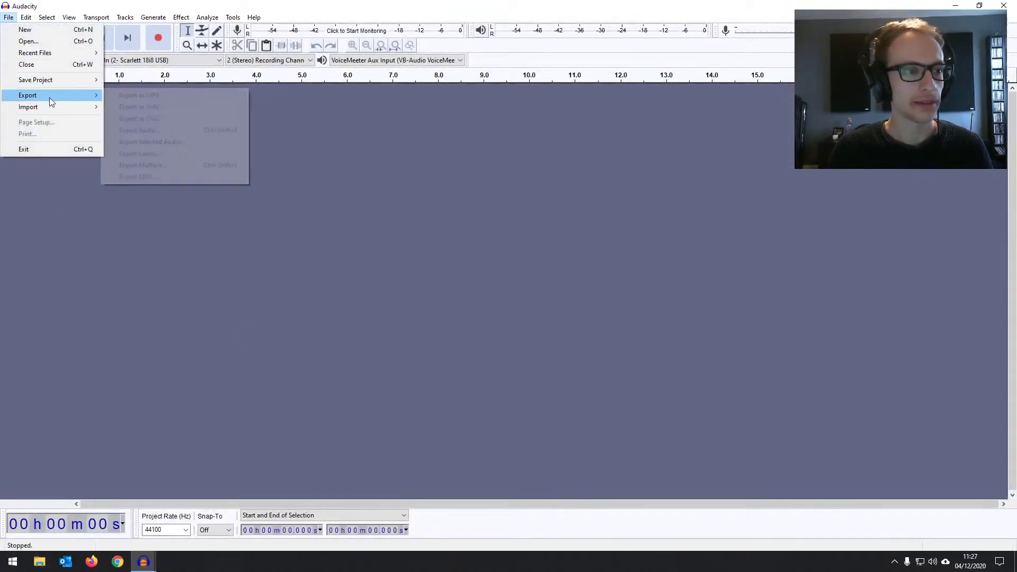
pyautogui.moveTo(61, 88)
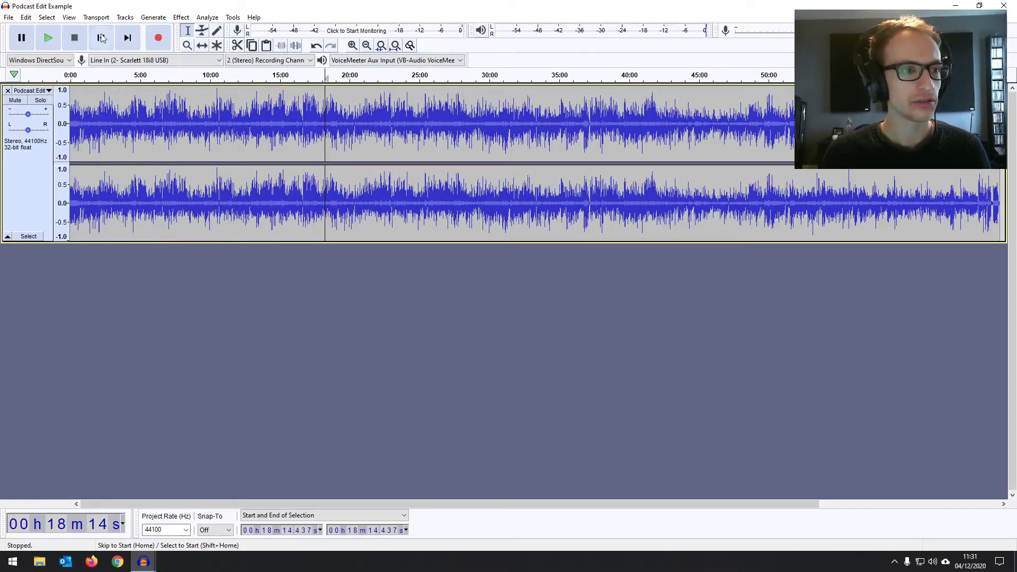
pyautogui.click(101, 38)
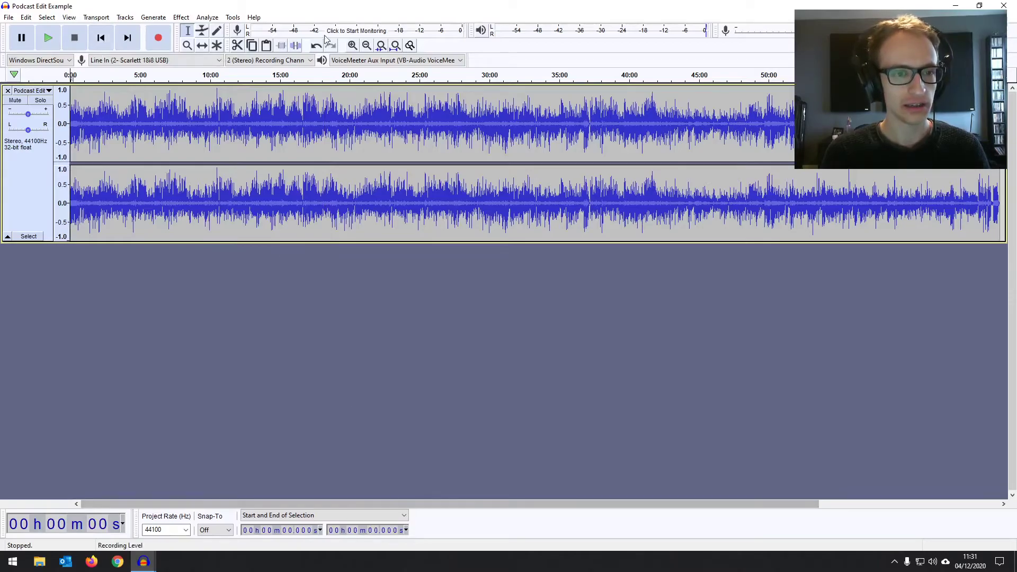
pyautogui.click(351, 46)
pyautogui.click(351, 46)
pyautogui.click(351, 46)
pyautogui.click(351, 46)
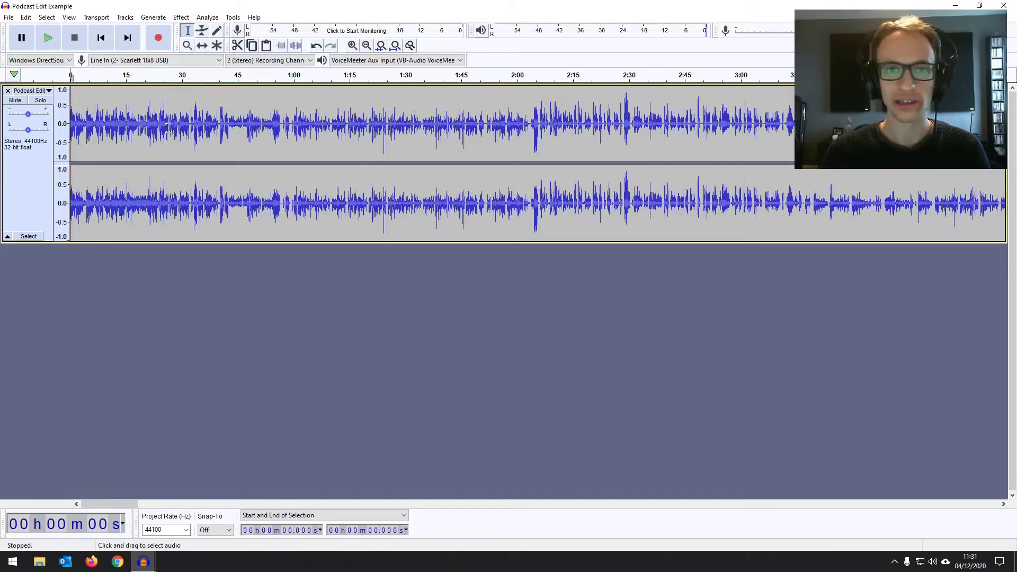
# Play the imported episode, jumping to about 0:21, then stop
pyautogui.press('space')
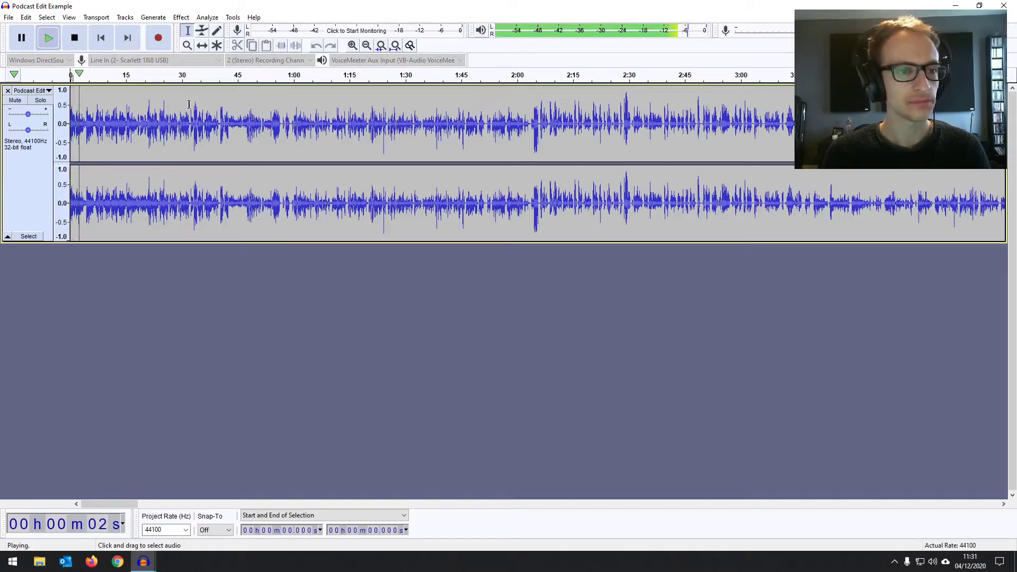
pyautogui.click(148, 107)
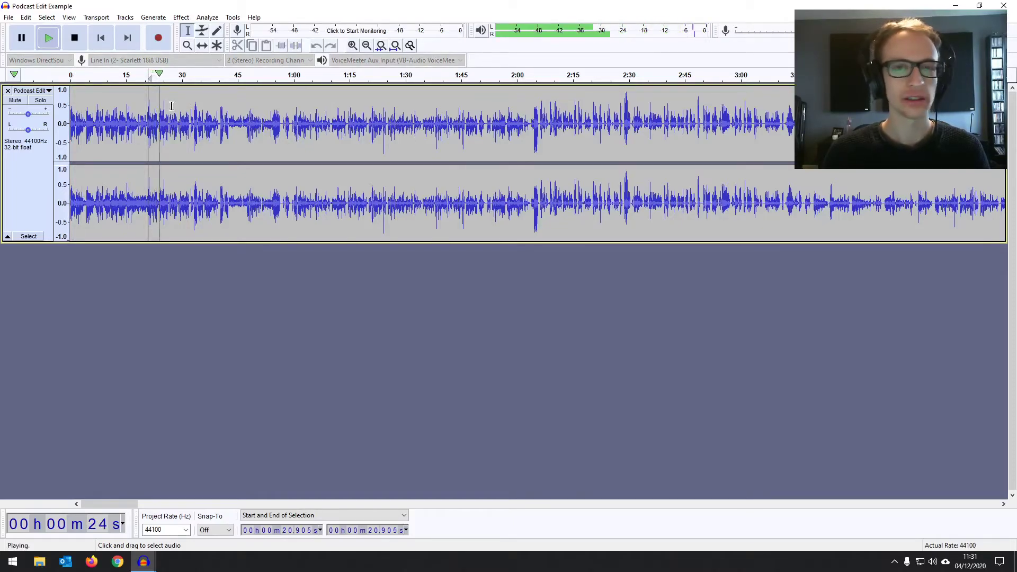
pyautogui.press('space')
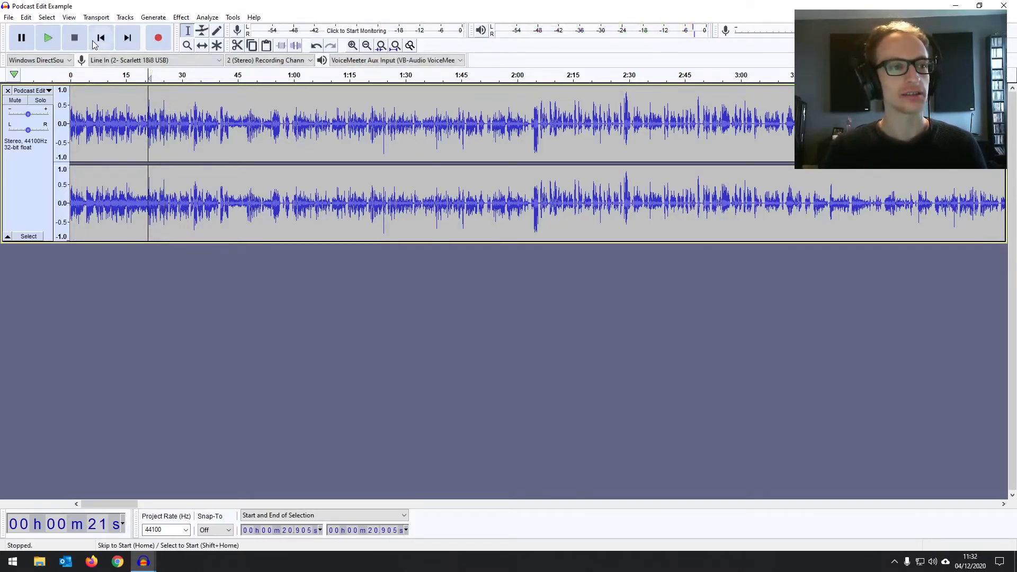